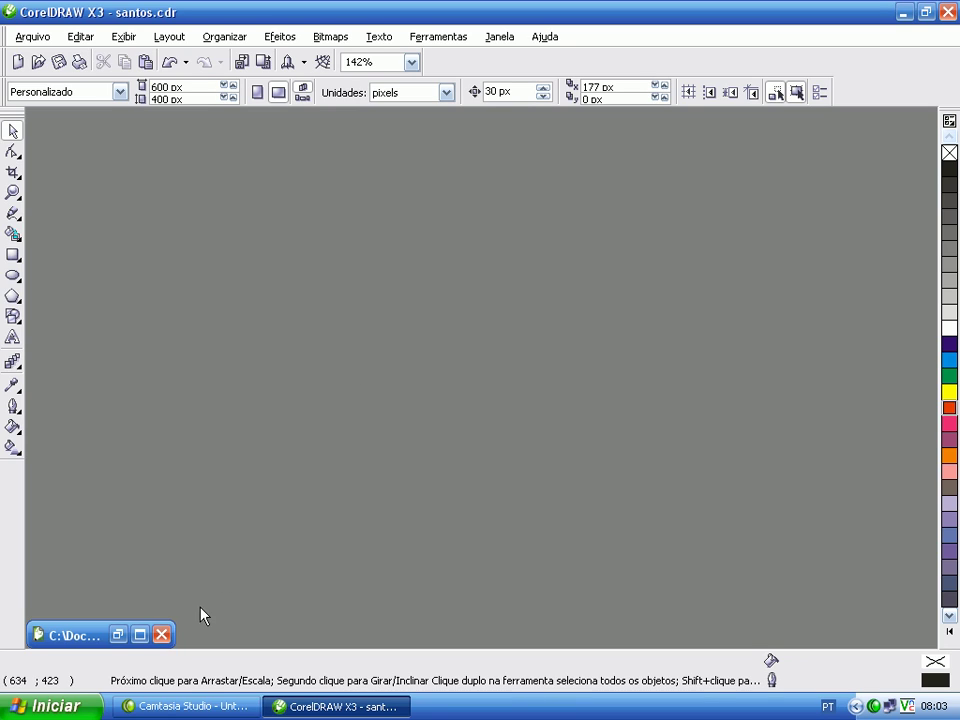
Maximize the santos.cdr drawing window
click(139, 635)
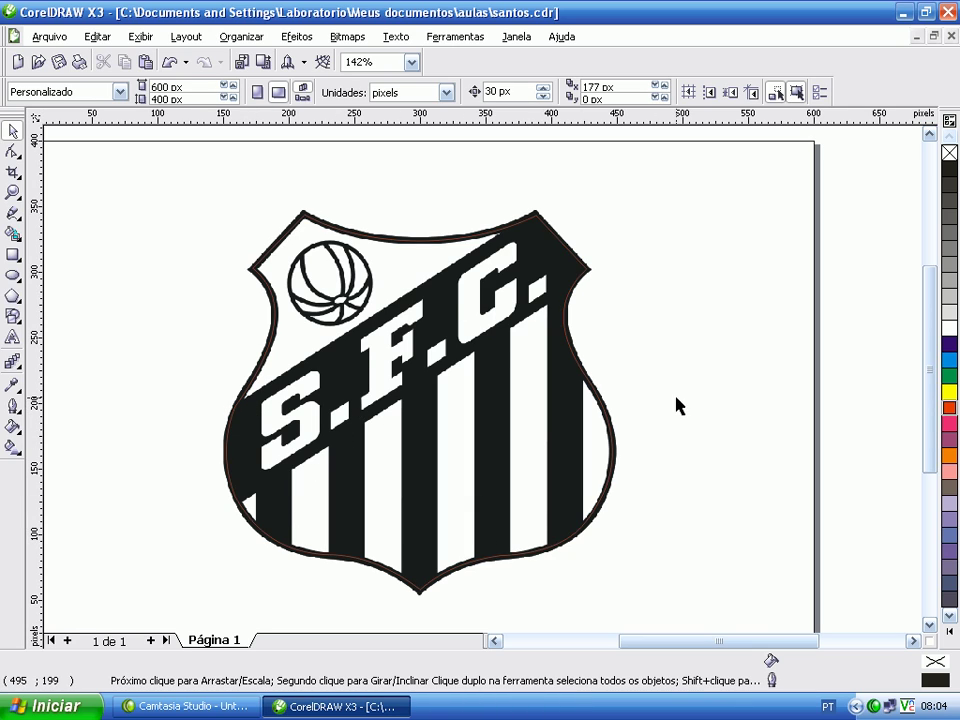
Move the crest bitmap aside from the red shield outline and undo the move
drag(590, 324, 823, 319)
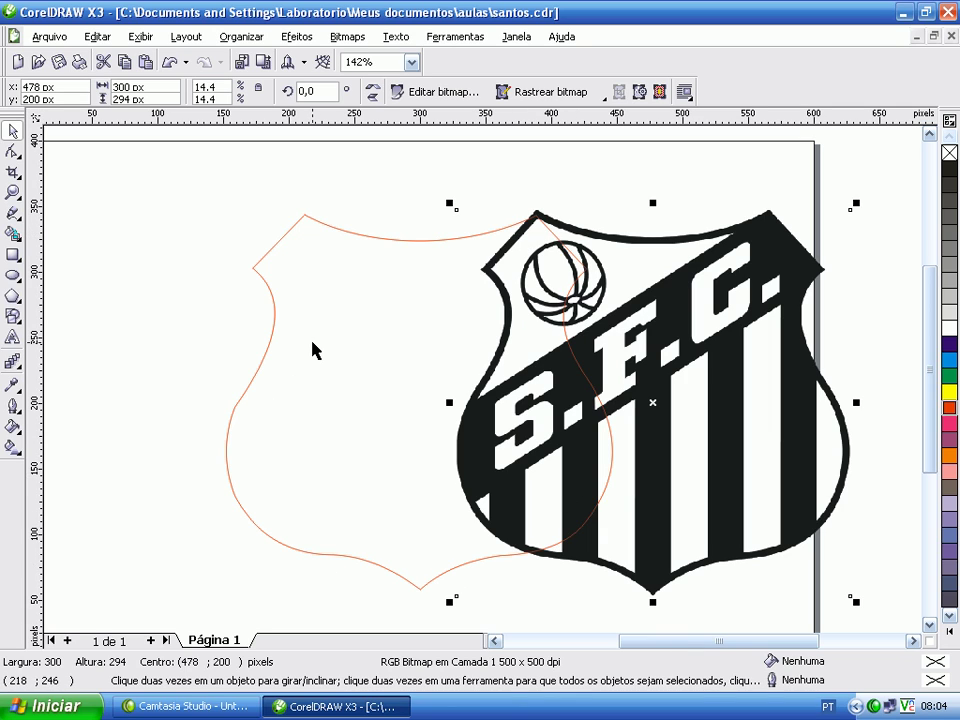
key(ctrl+z)
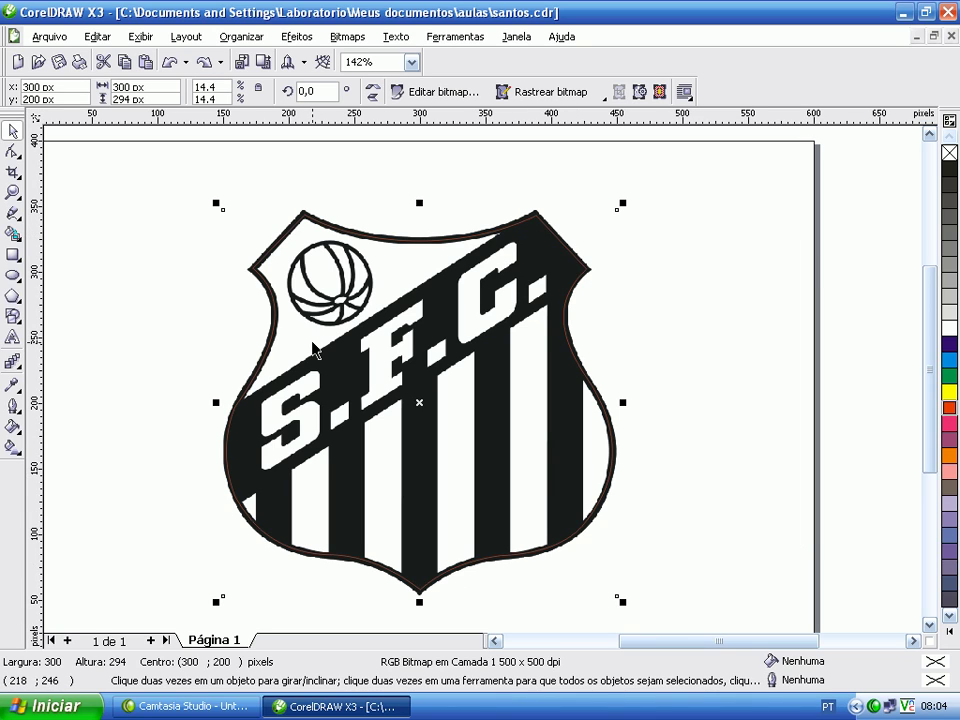
click(699, 344)
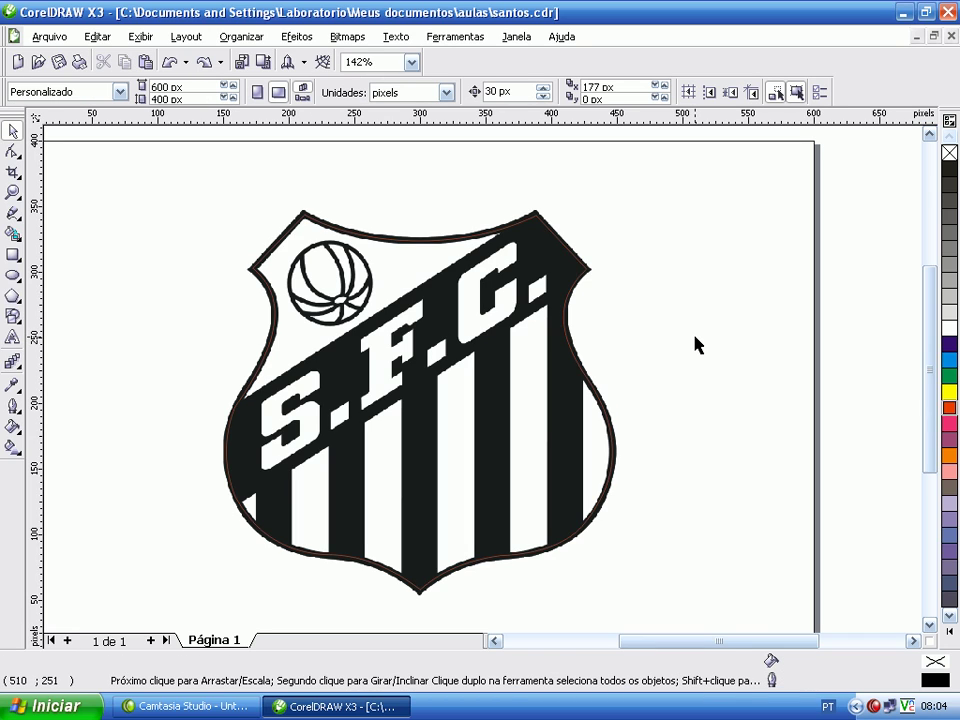
Move the crest bitmap away from the shield outline and restore its position to x 300 px, y 200 px
click(593, 303)
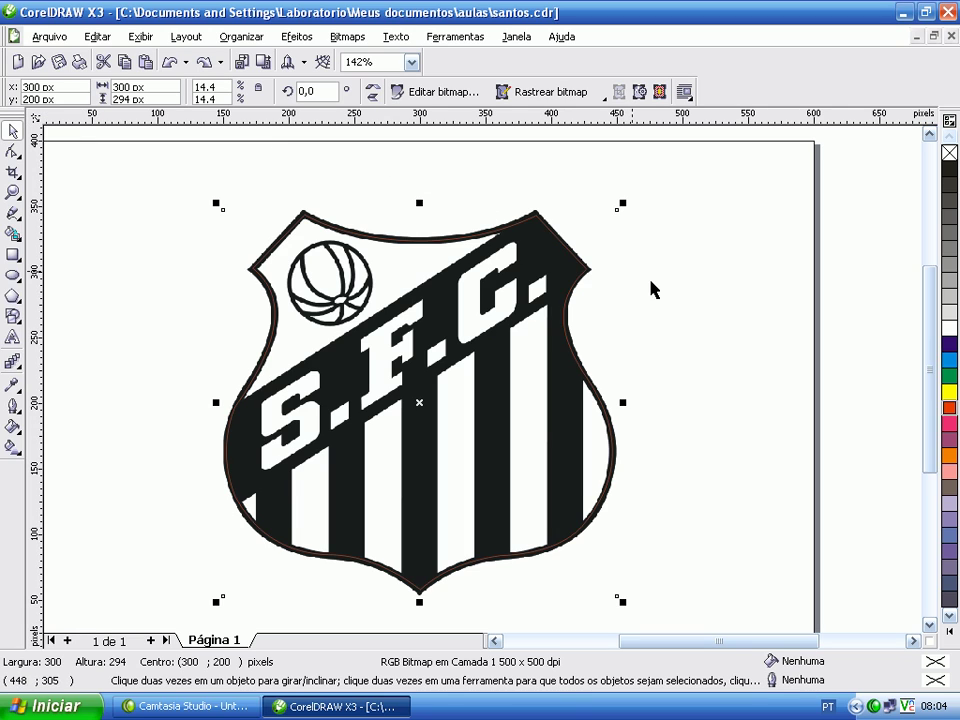
drag(619, 302, 810, 362)
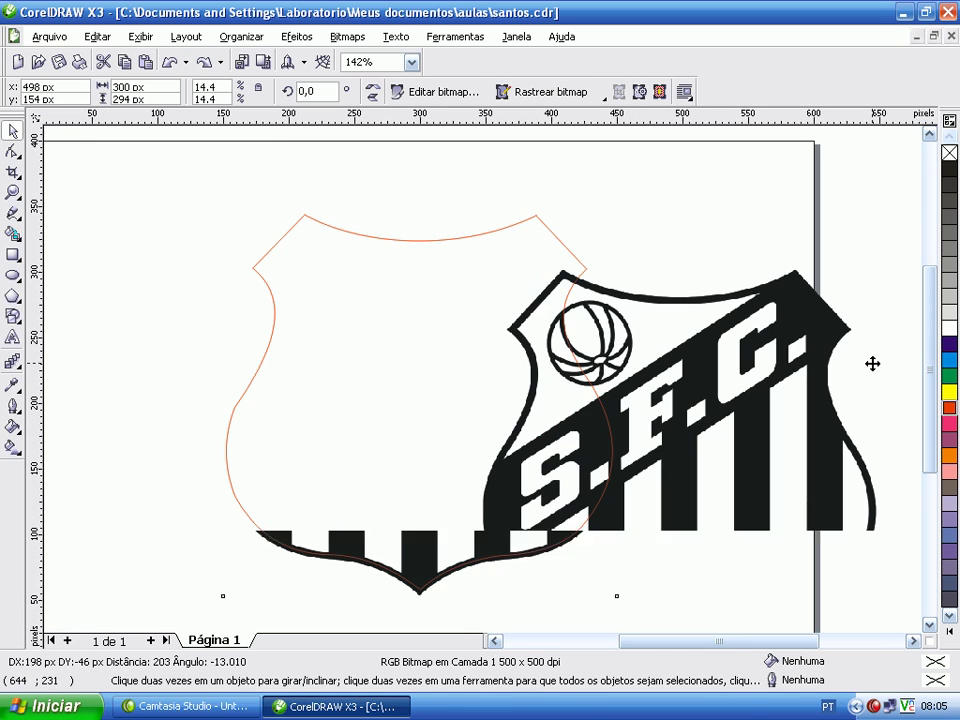
triple_click(76, 86)
text(3)
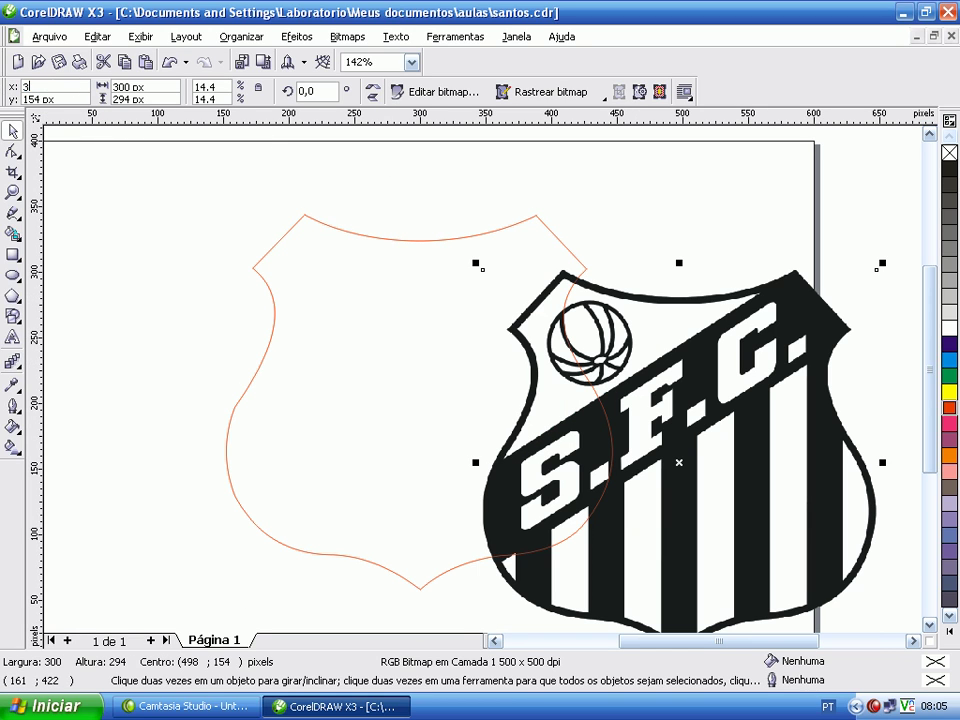
text(00)
key(Tab)
text(200)
key(Return)
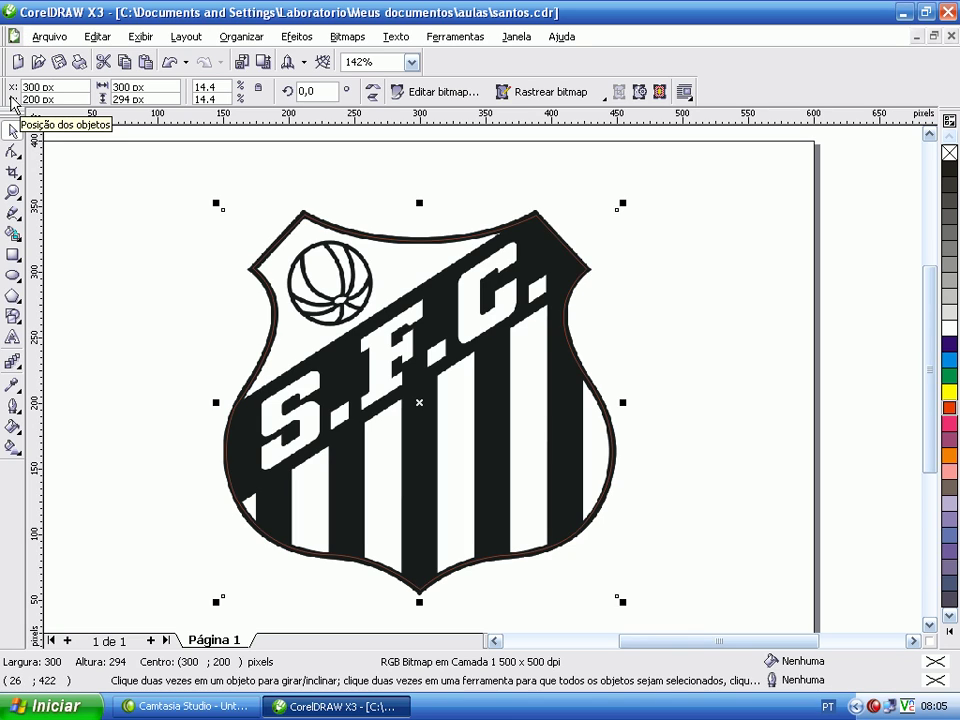
click(101, 168)
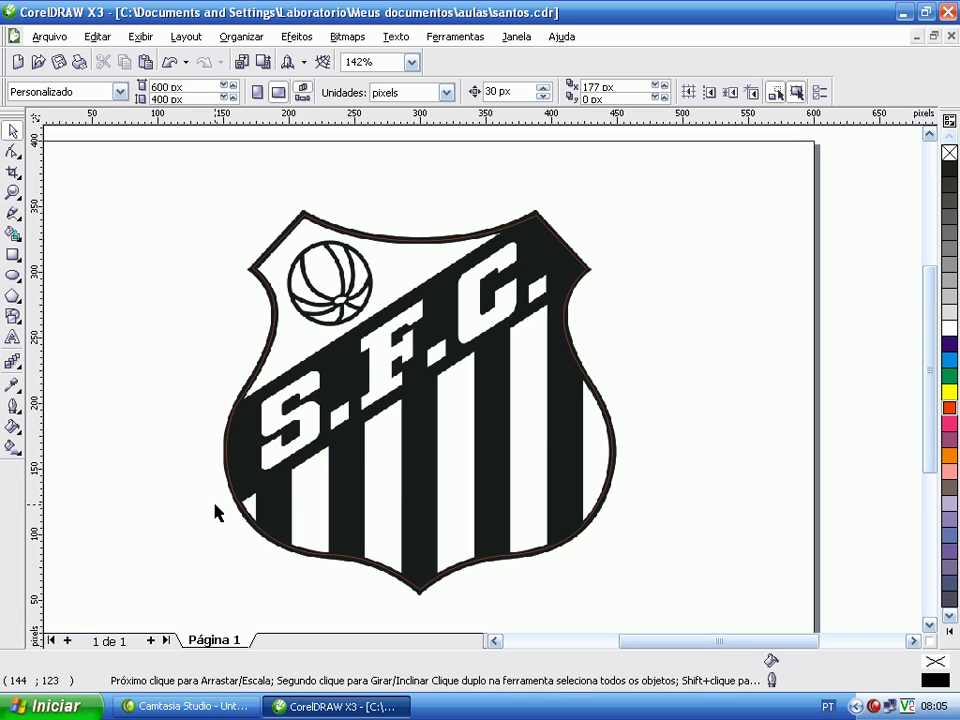
Draw a wide horizontal rectangle about 427 by 82 px across the lower tip of the crest
scroll(928, 330, down, 3)
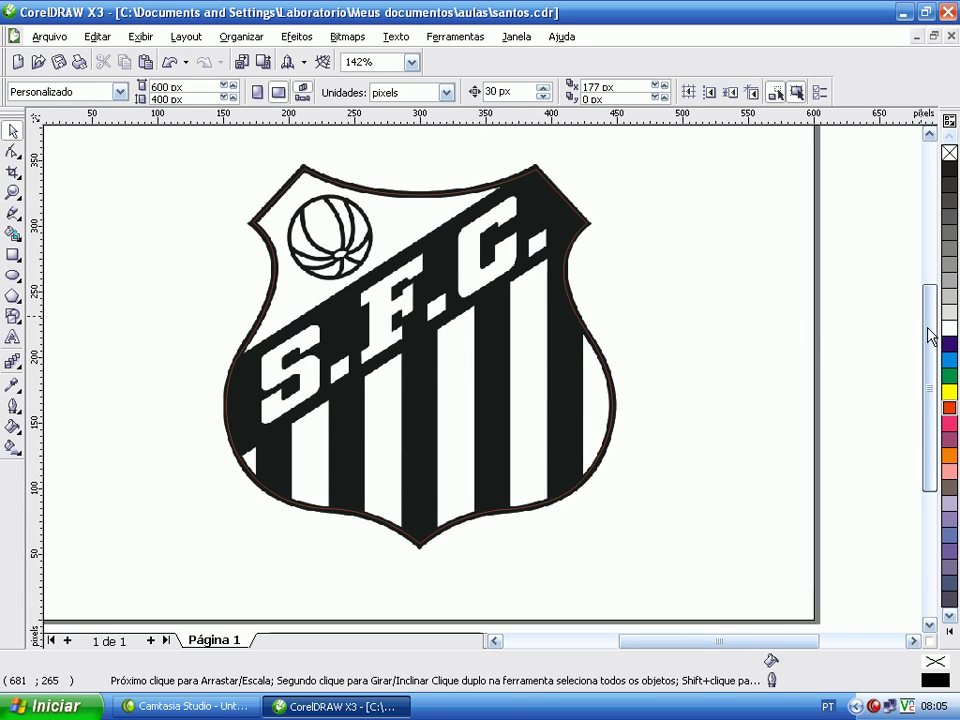
click(12, 257)
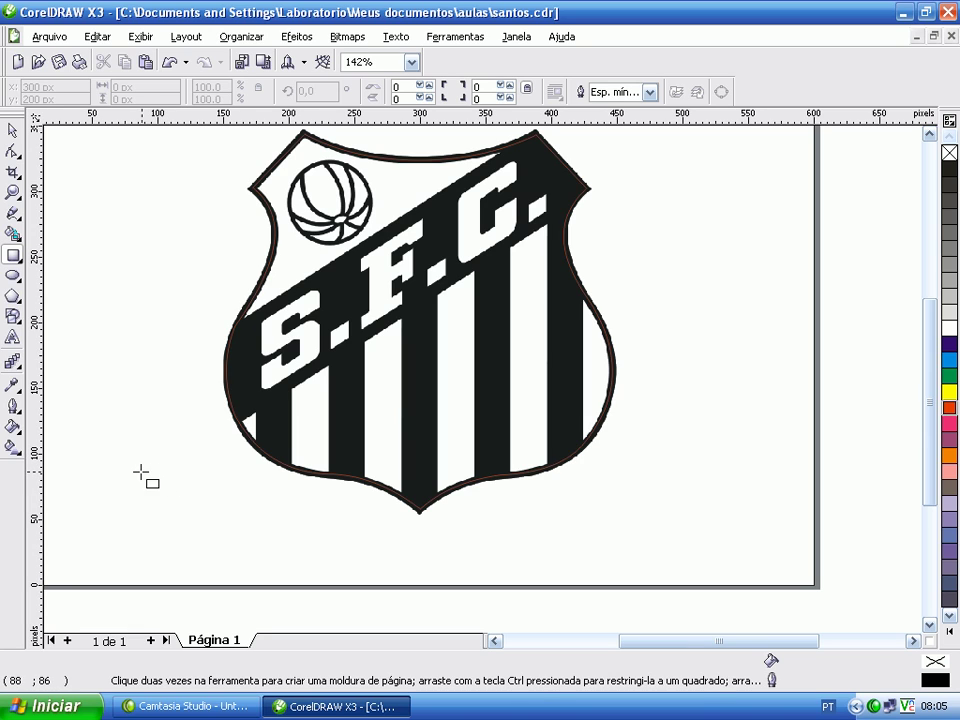
drag(147, 467, 707, 576)
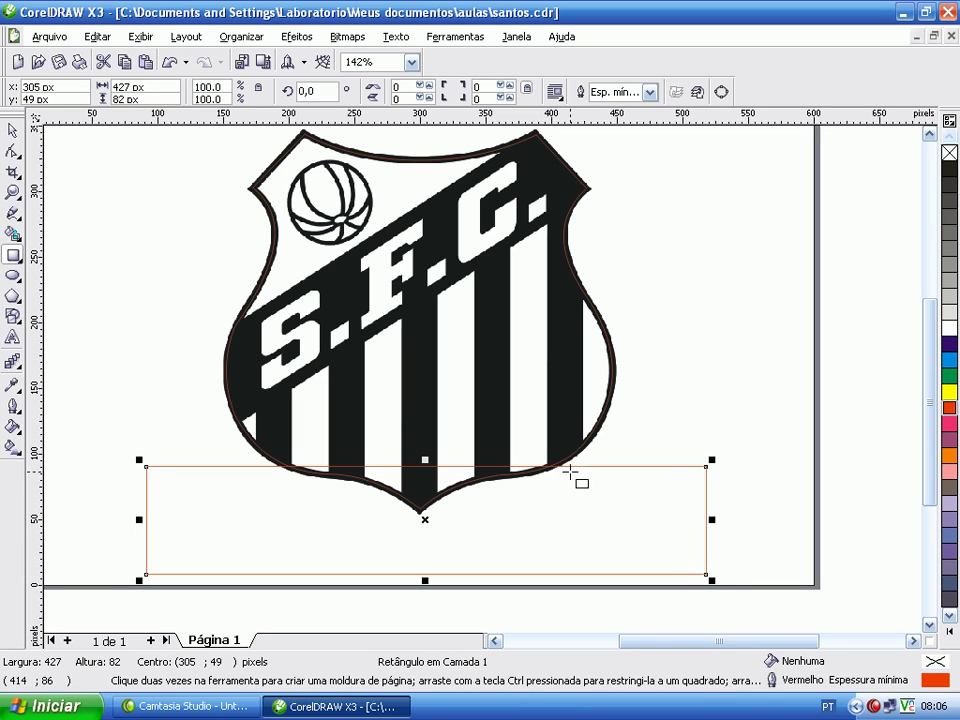
Move the rectangle up over the crest's diagonal S.F.C. band and rotate it to about 33° to match the band's slope
drag(429, 519, 428, 277)
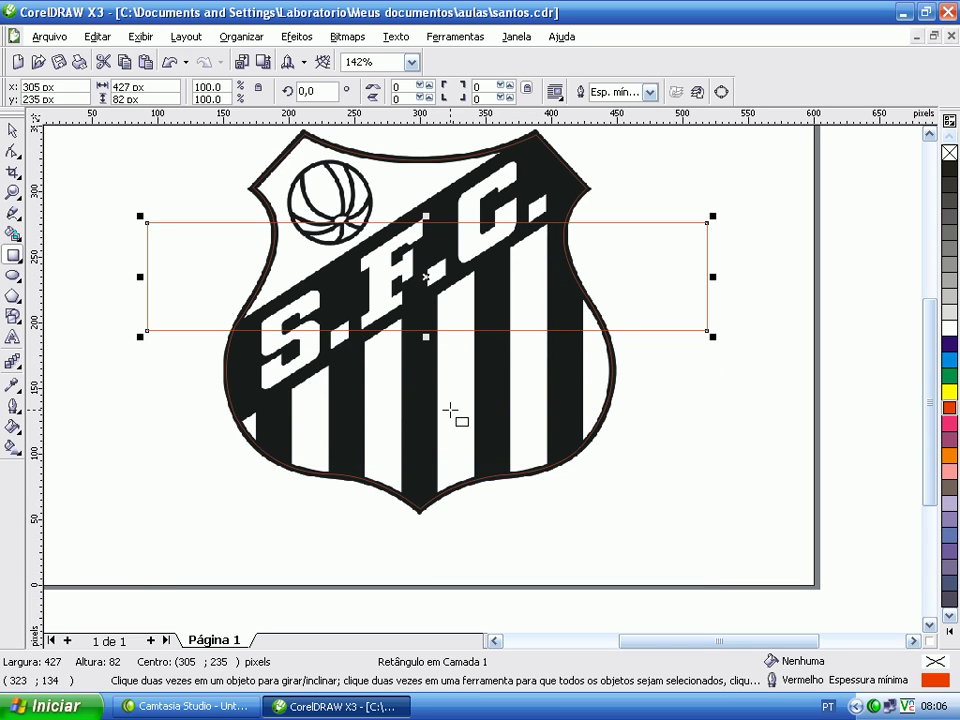
click(428, 277)
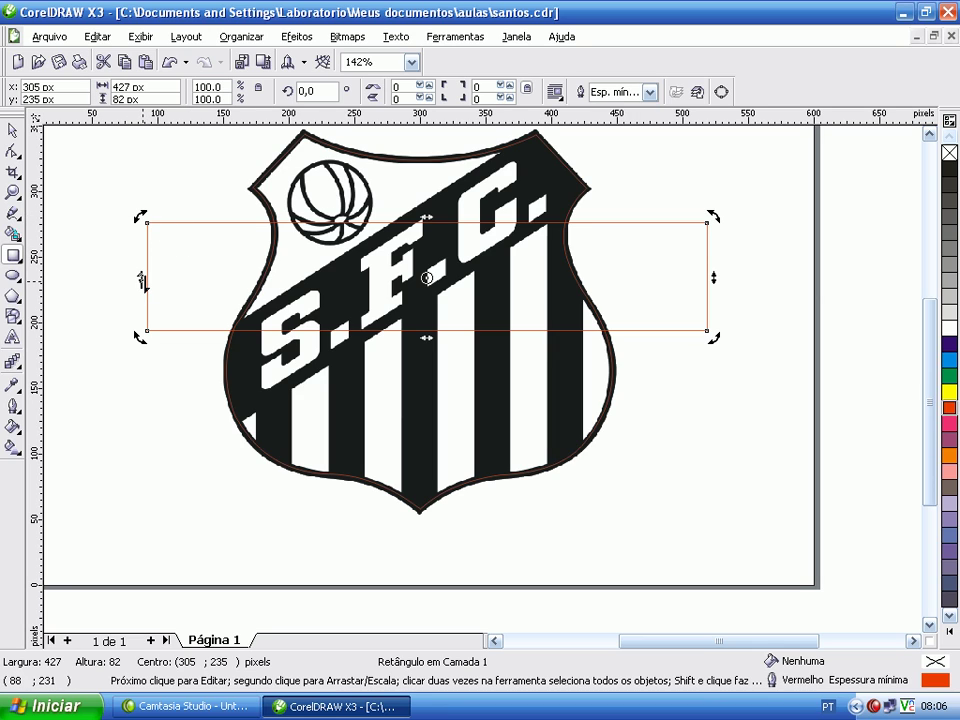
drag(138, 216, 154, 381)
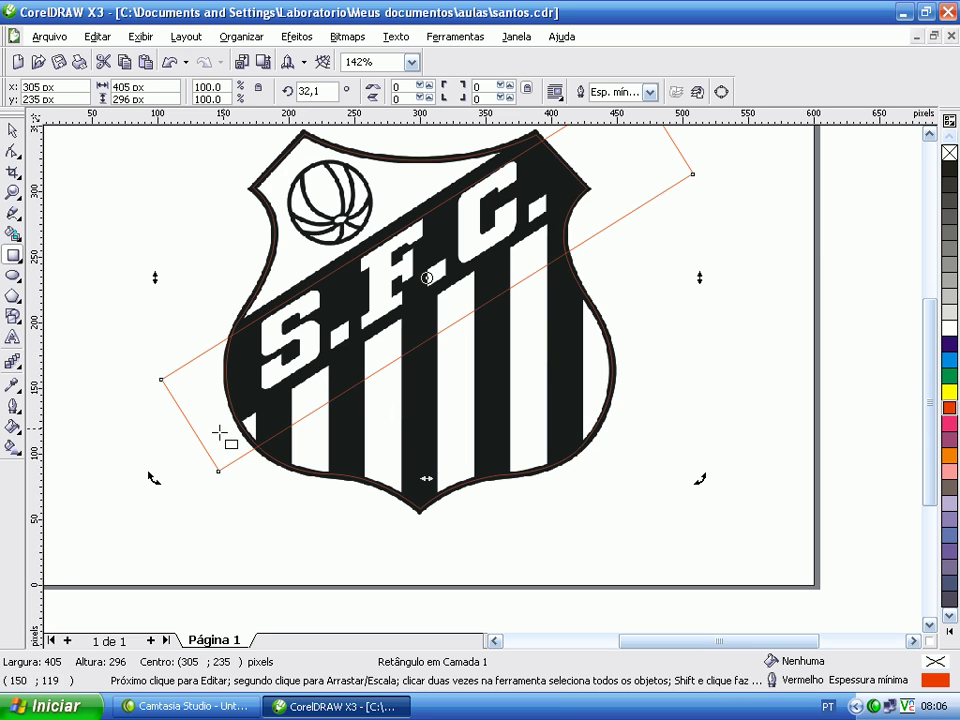
click(13, 130)
drag(198, 413, 182, 413)
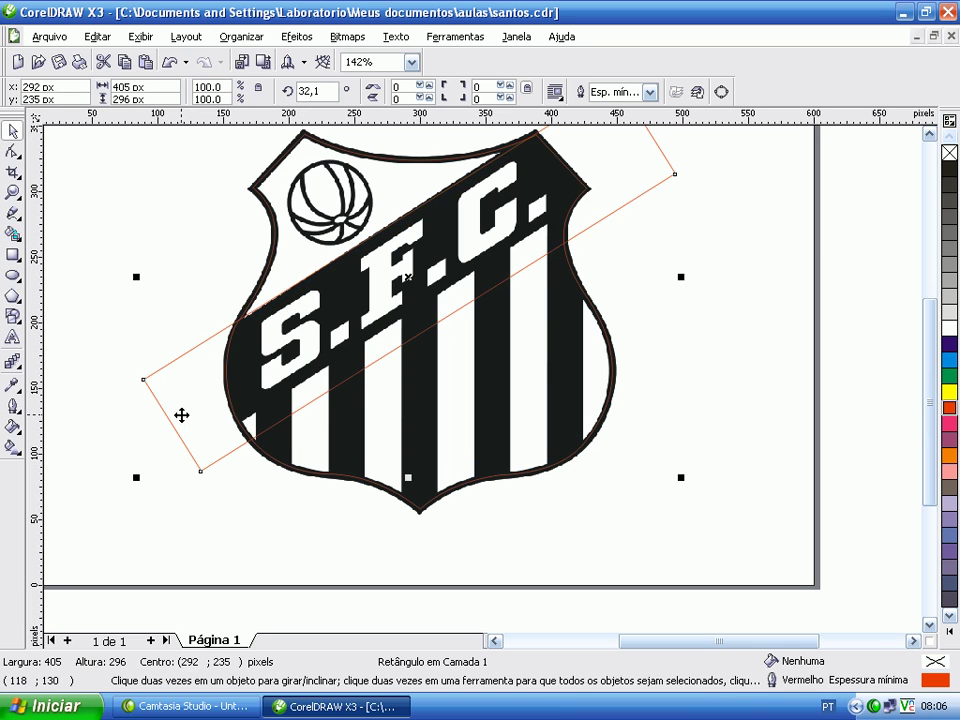
click(181, 415)
drag(137, 480, 137, 482)
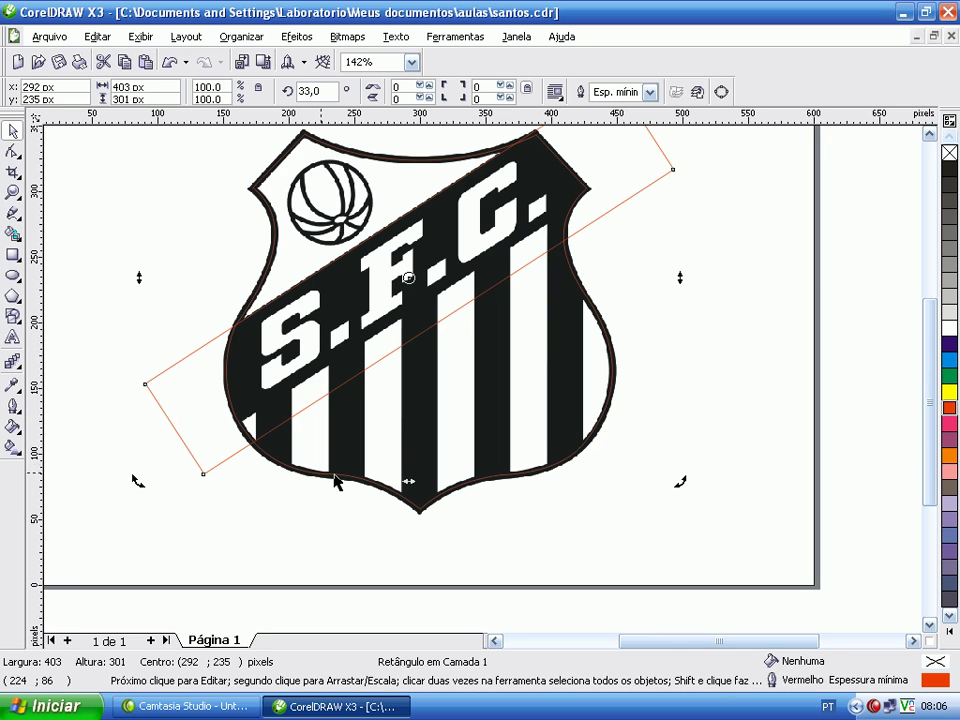
click(13, 192)
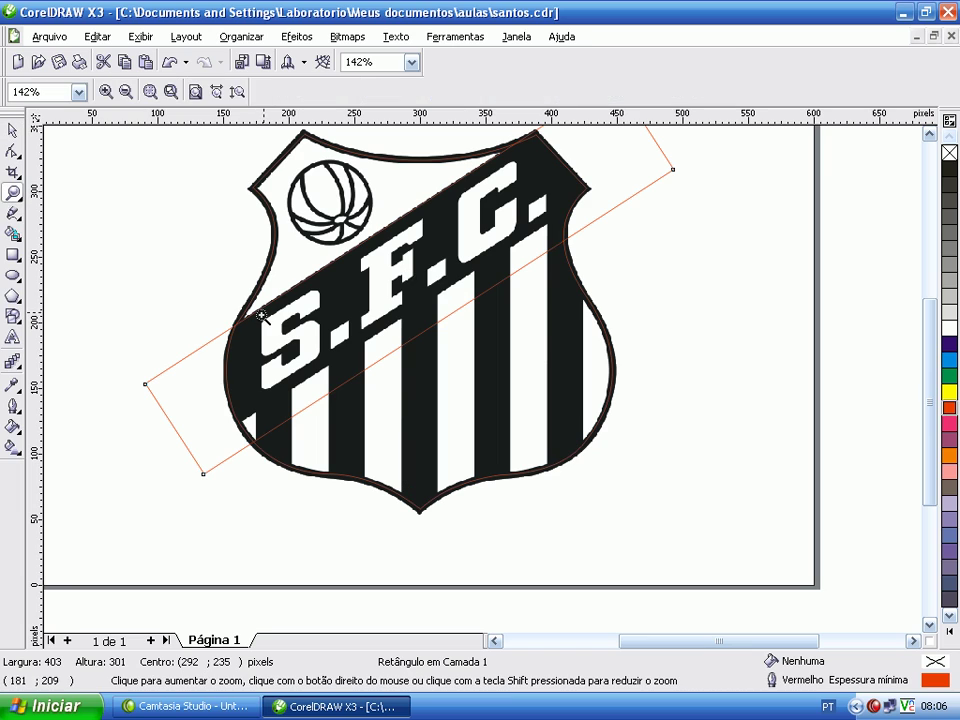
click(13, 132)
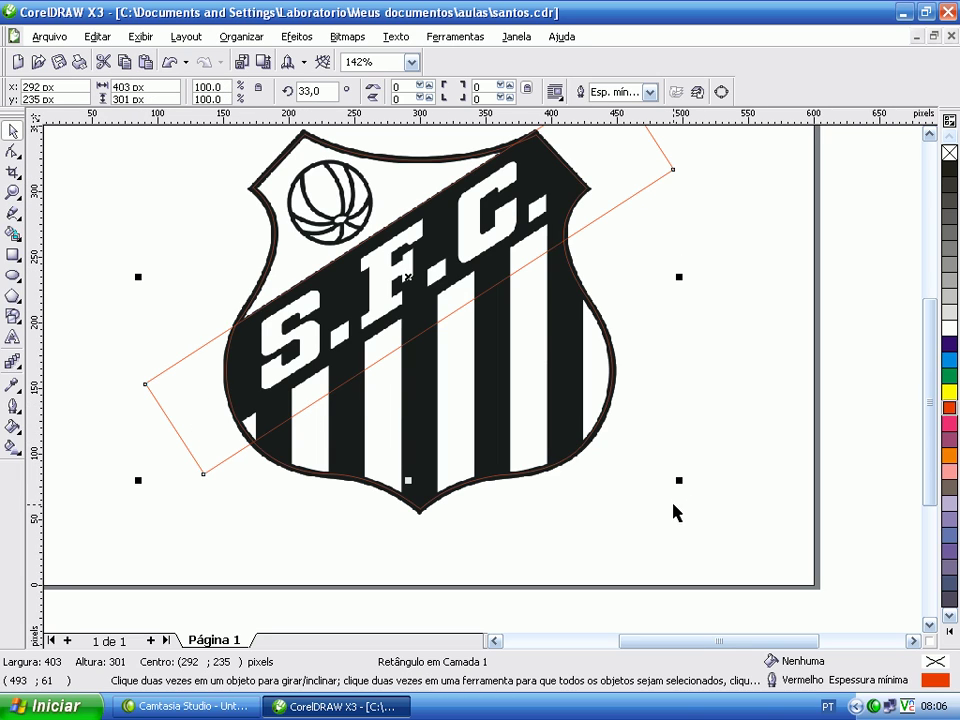
Scale the rotated rectangle down to about 318 by 238 px overall and align it with the edges of the S.F.C. band
drag(138, 480, 151, 428)
drag(270, 380, 210, 411)
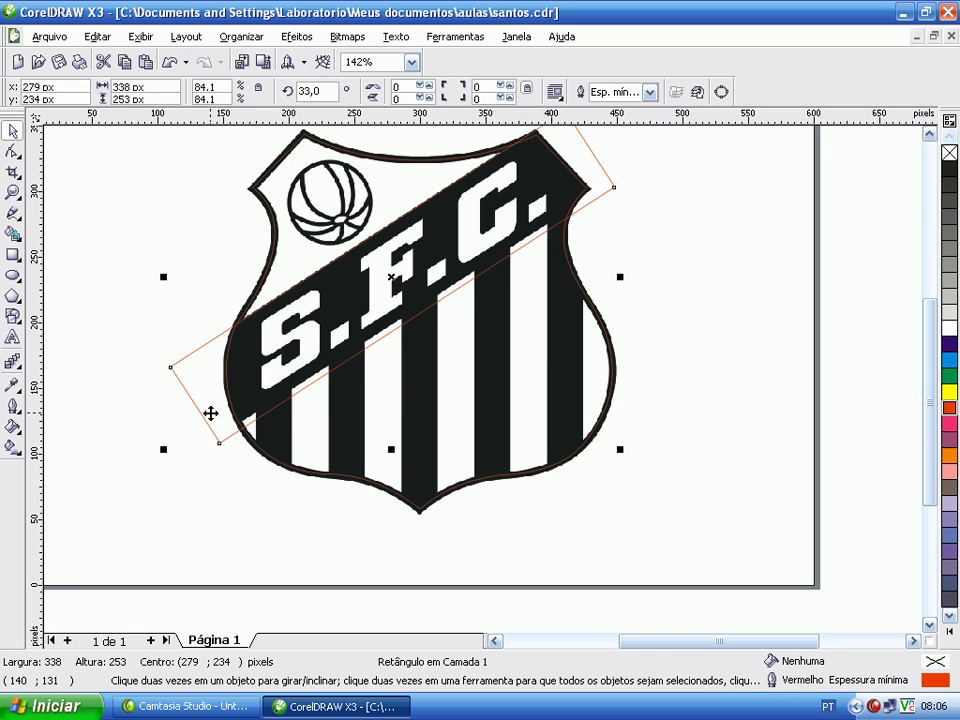
drag(163, 449, 176, 428)
drag(232, 395, 198, 413)
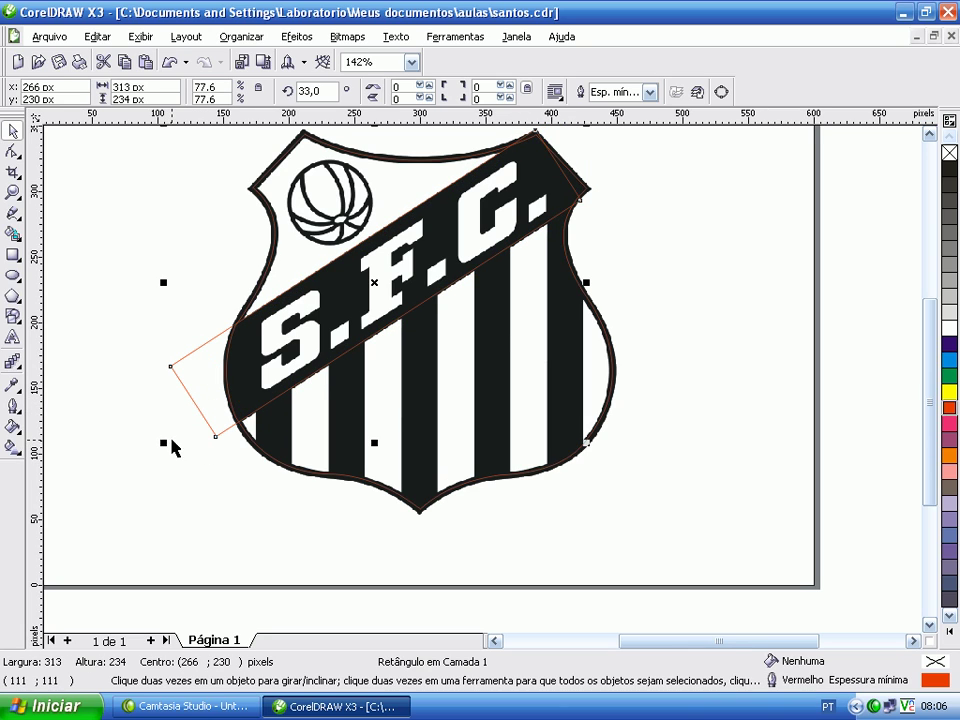
drag(214, 409, 217, 410)
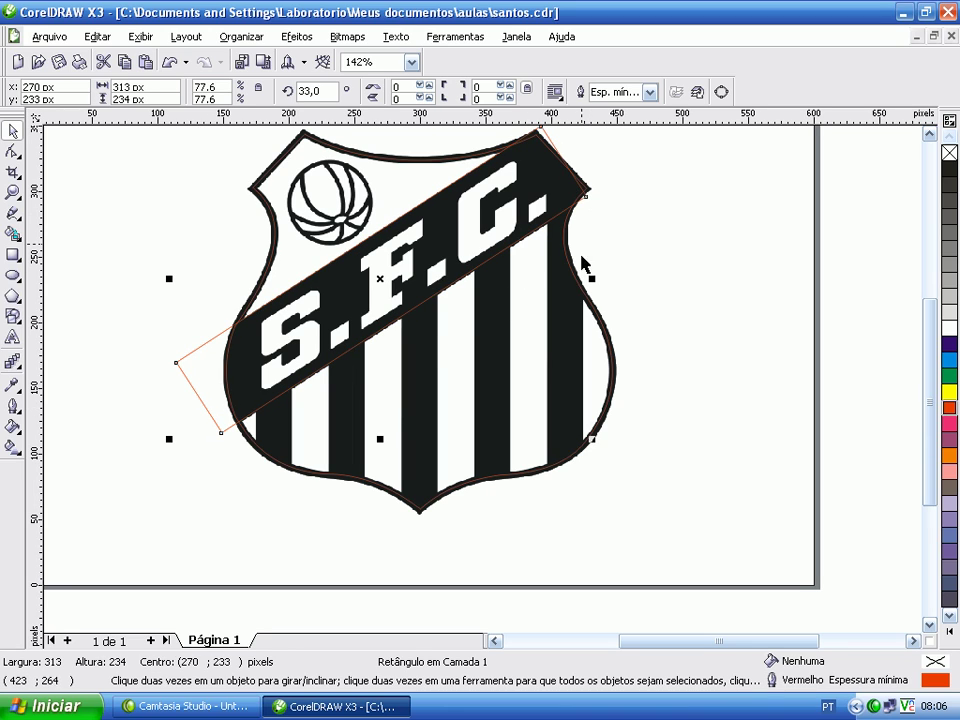
drag(591, 279, 614, 278)
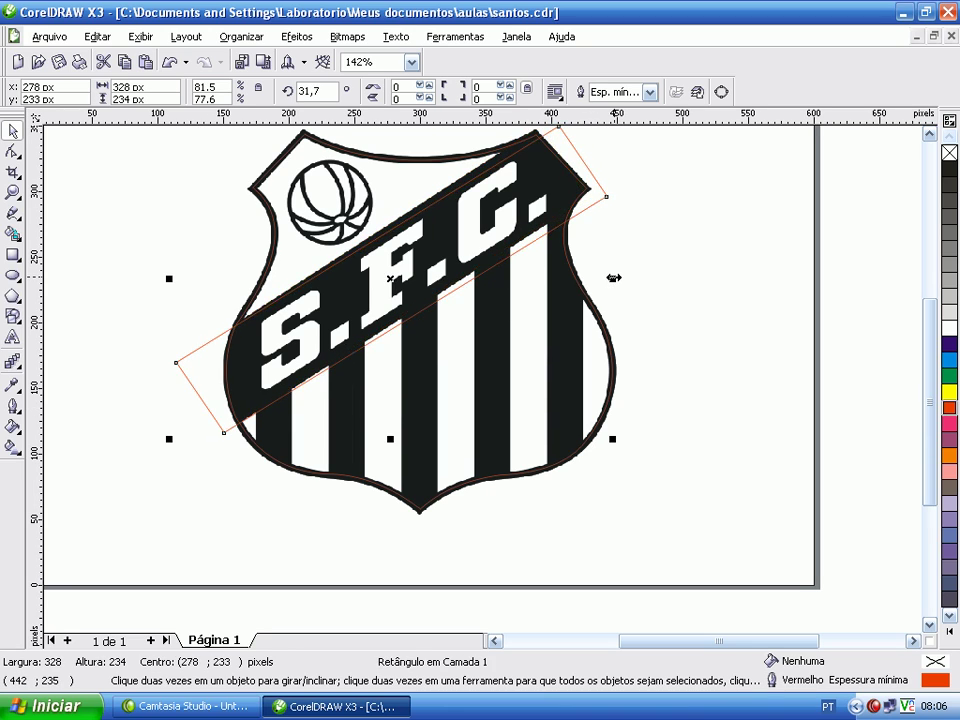
key(ctrl+z)
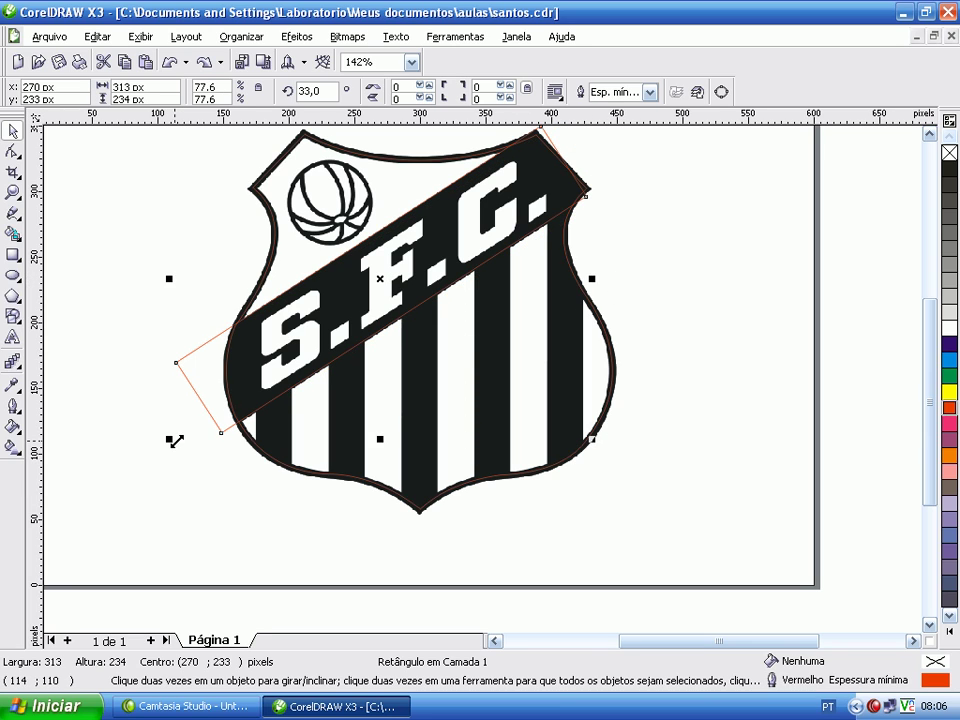
drag(172, 440, 213, 404)
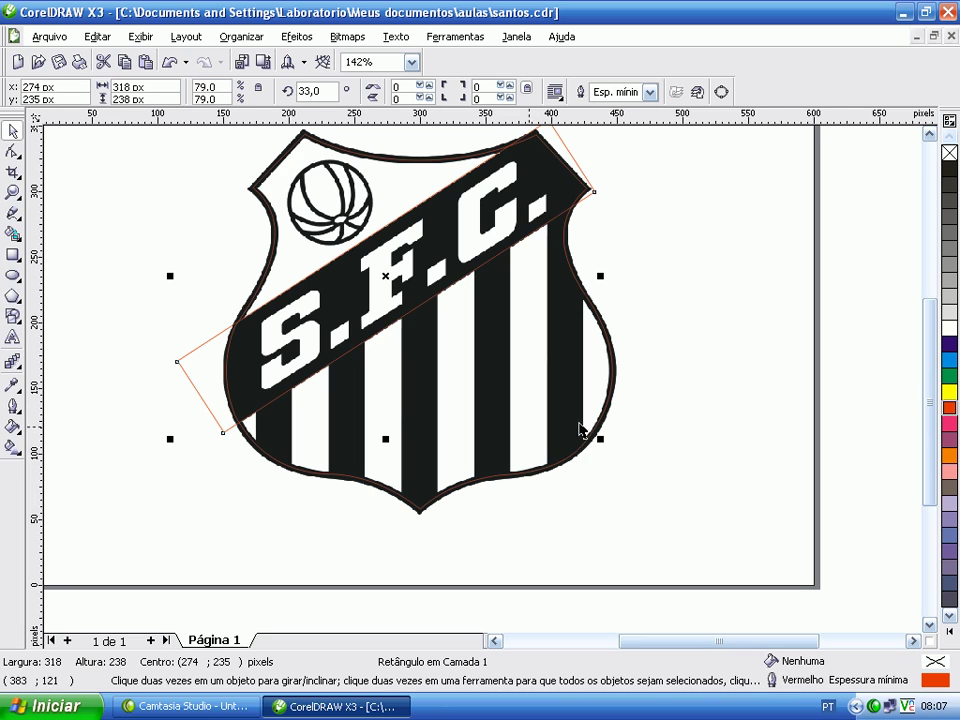
click(676, 373)
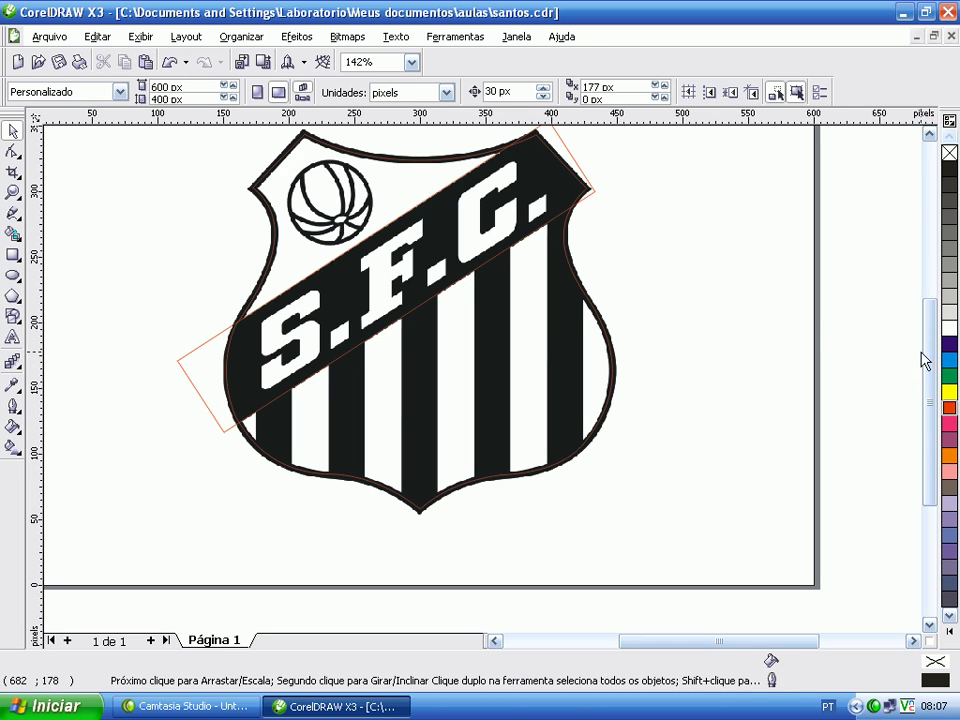
Move the crest bitmap sideways off the traced outlines, centring it at about x 604 px, y 189 px
drag(922, 360, 915, 345)
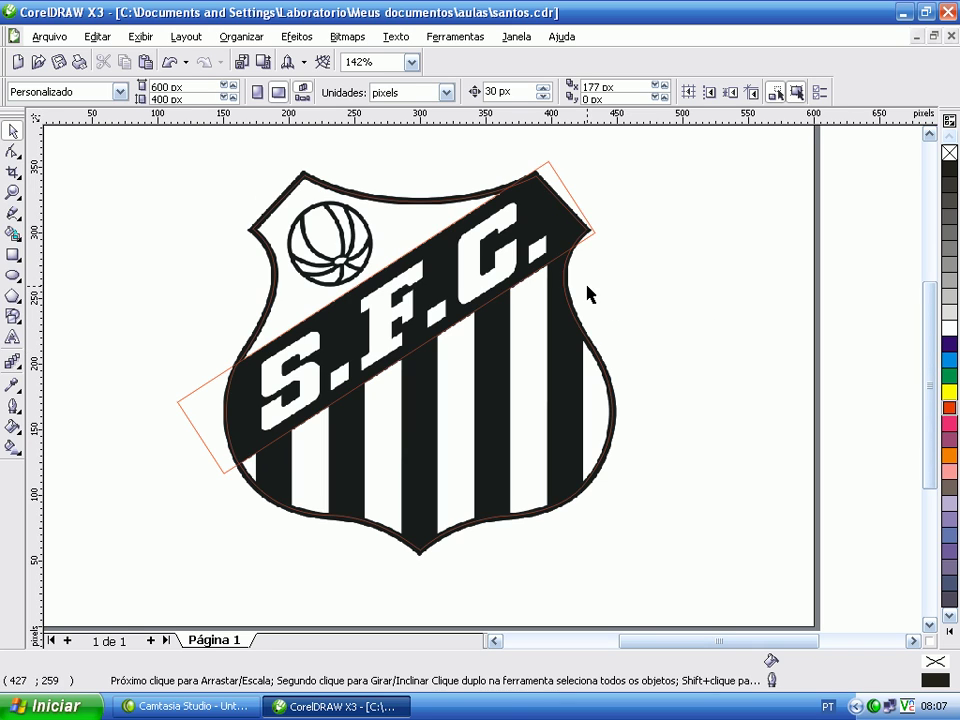
drag(588, 293, 835, 305)
drag(662, 290, 808, 289)
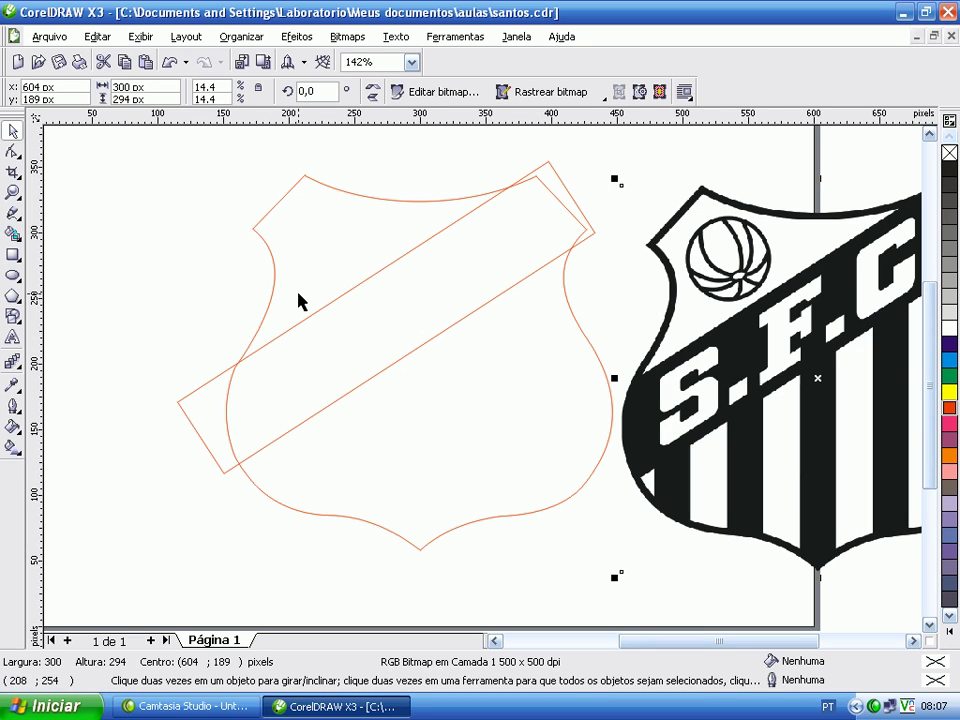
click(193, 310)
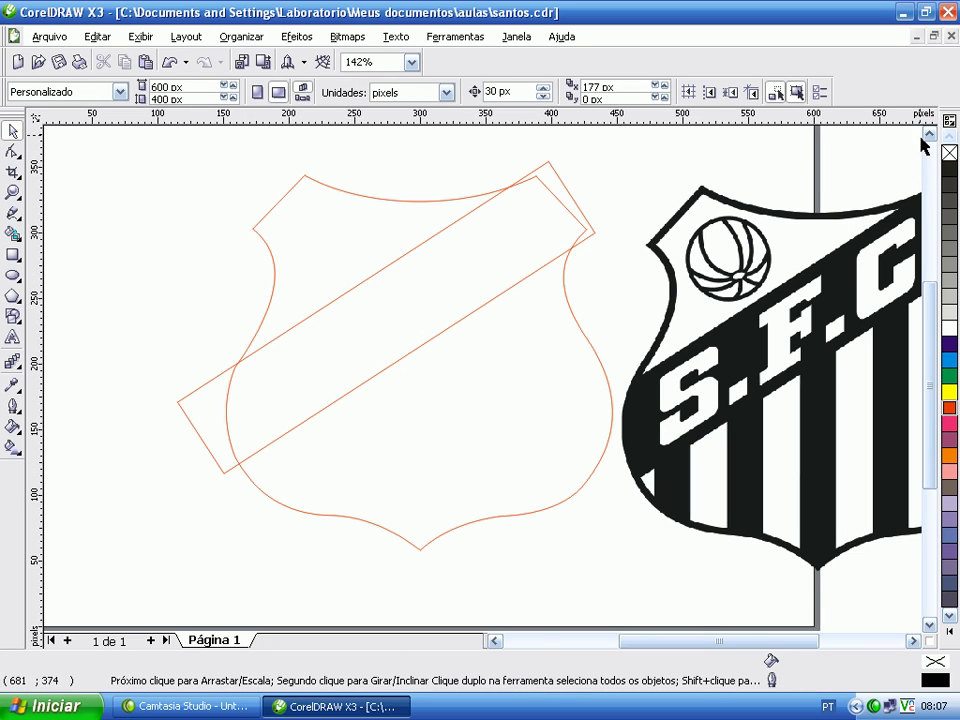
Intersect the rotated rectangle with the shield outline, keeping both the source and target objects
click(243, 38)
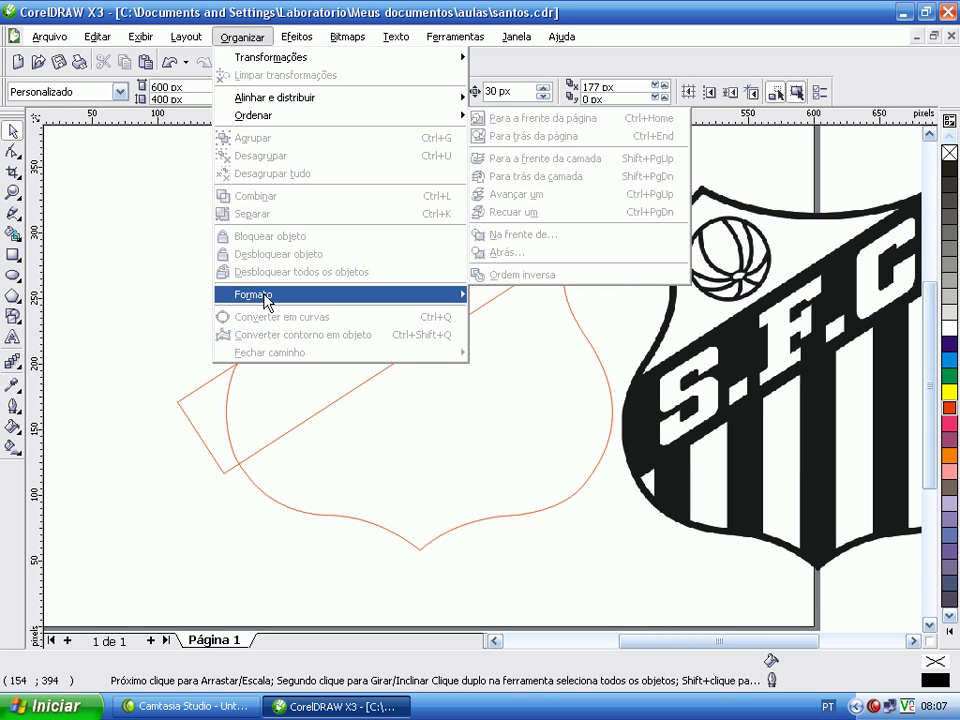
mouse_move(266, 296)
click(587, 400)
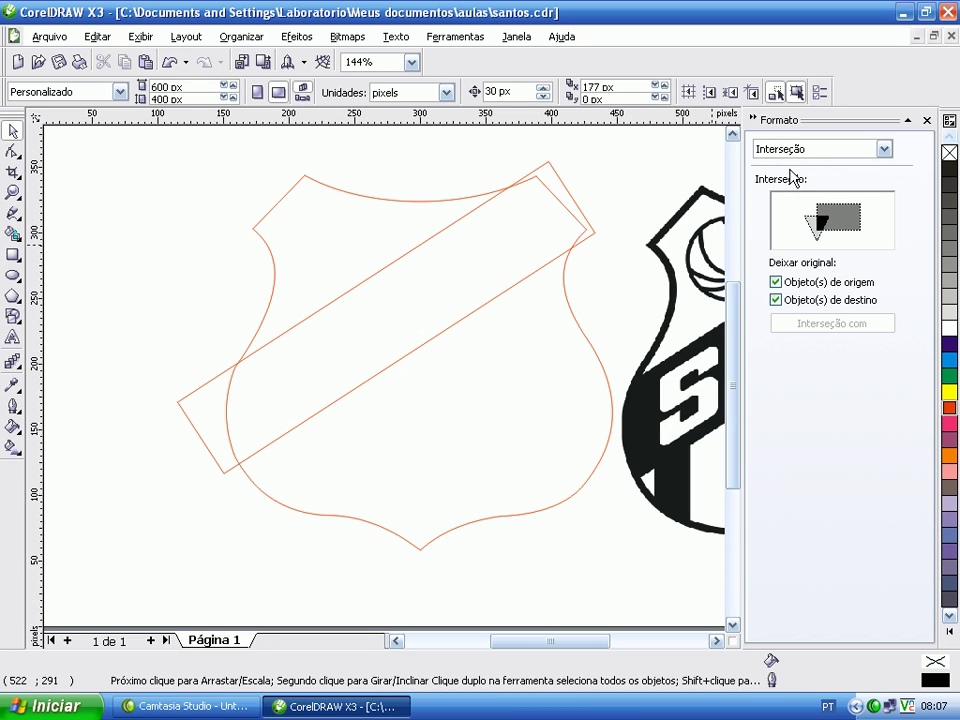
click(884, 149)
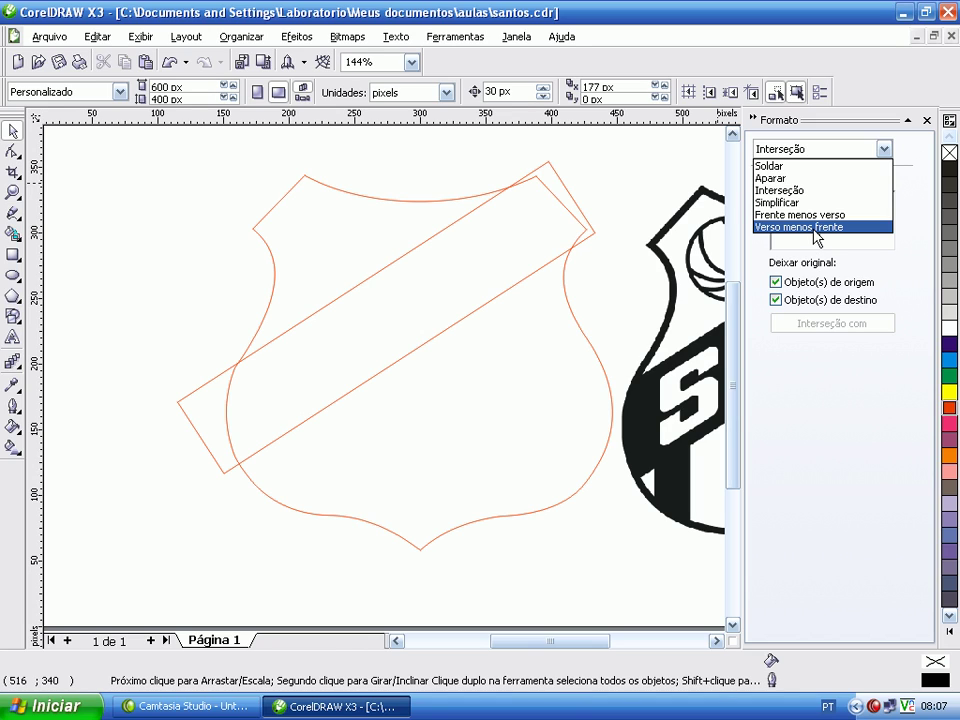
click(798, 190)
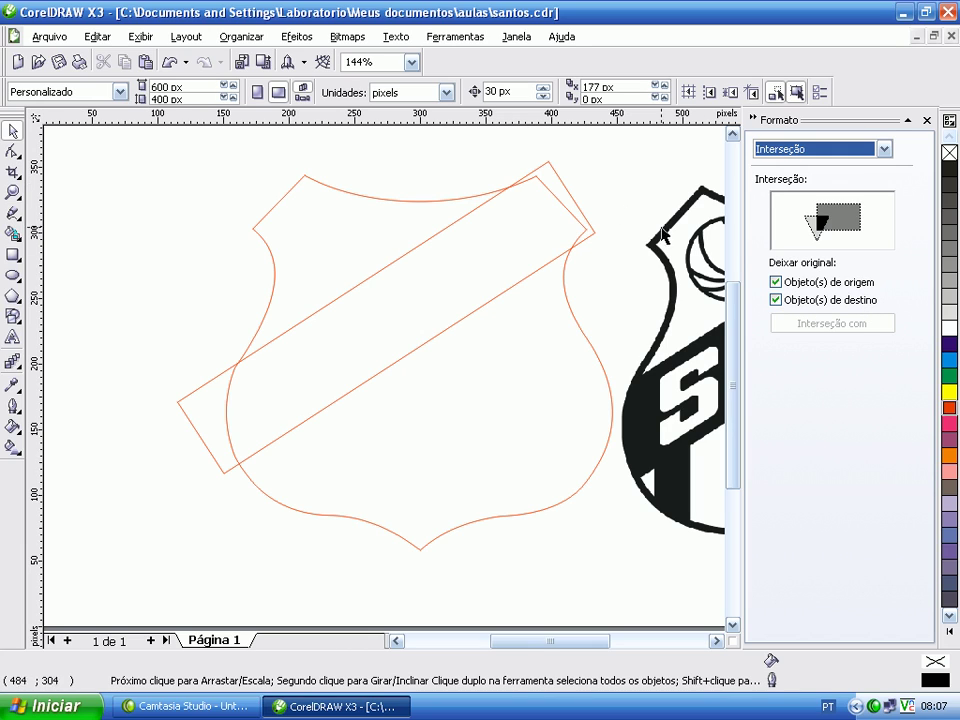
click(550, 165)
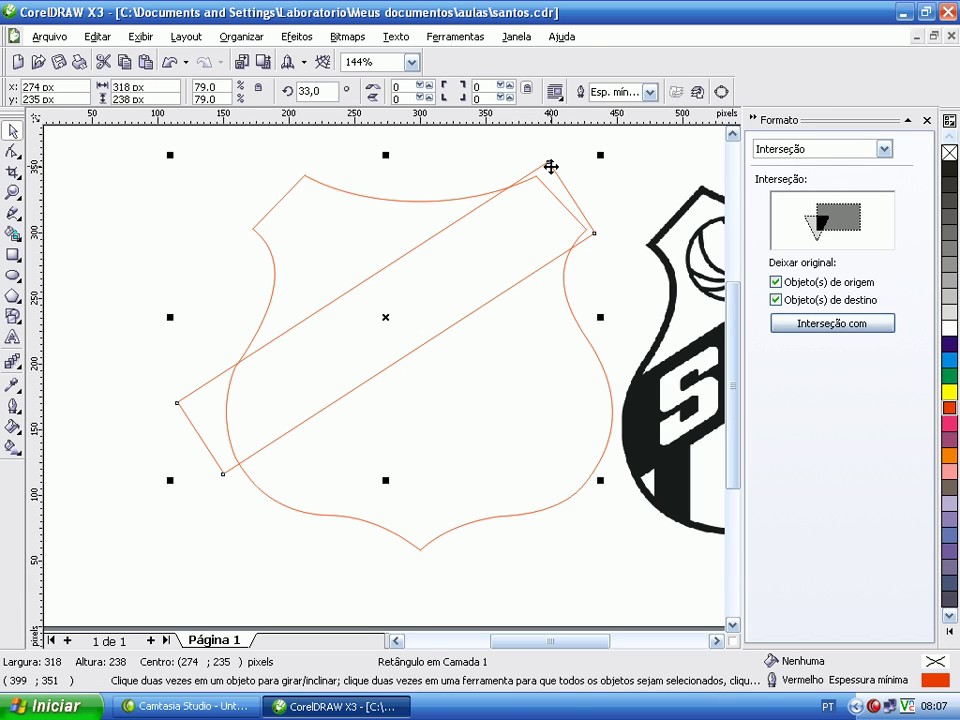
click(832, 327)
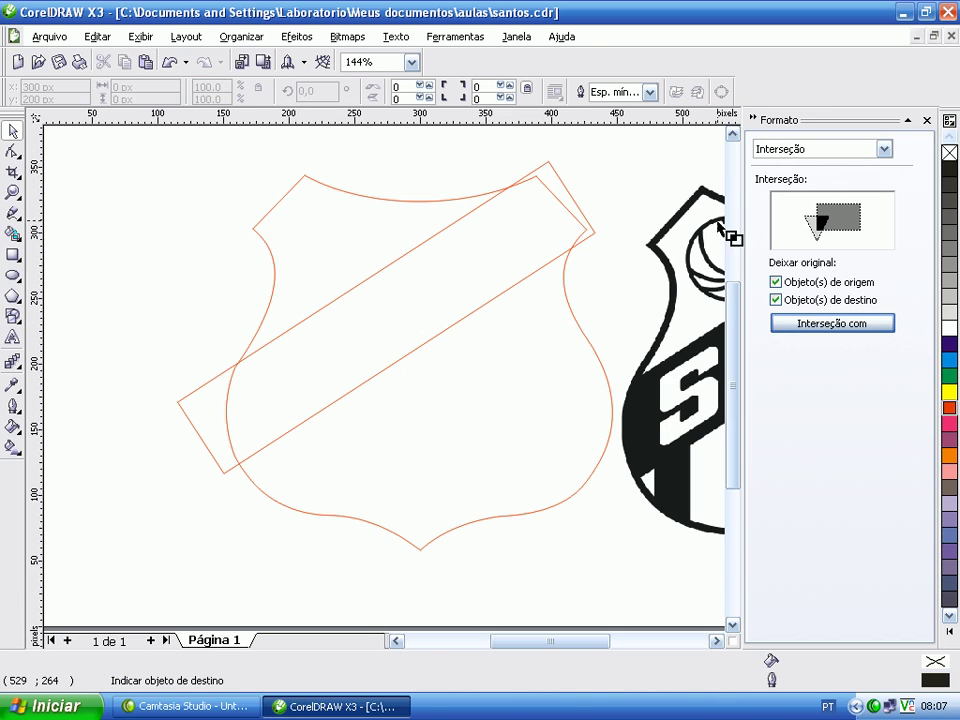
click(580, 333)
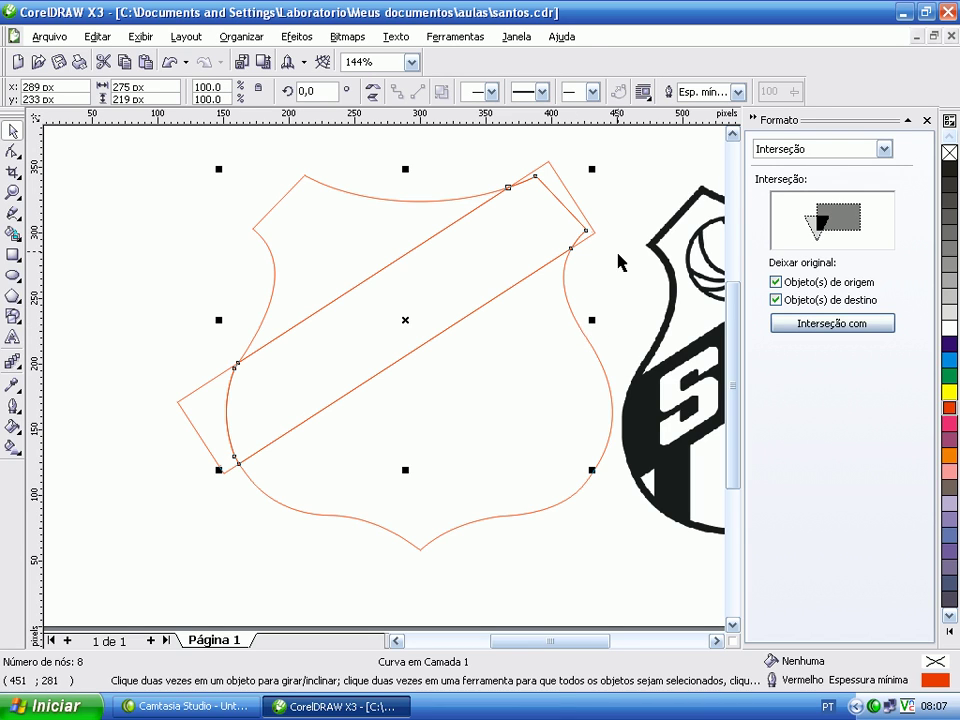
click(620, 204)
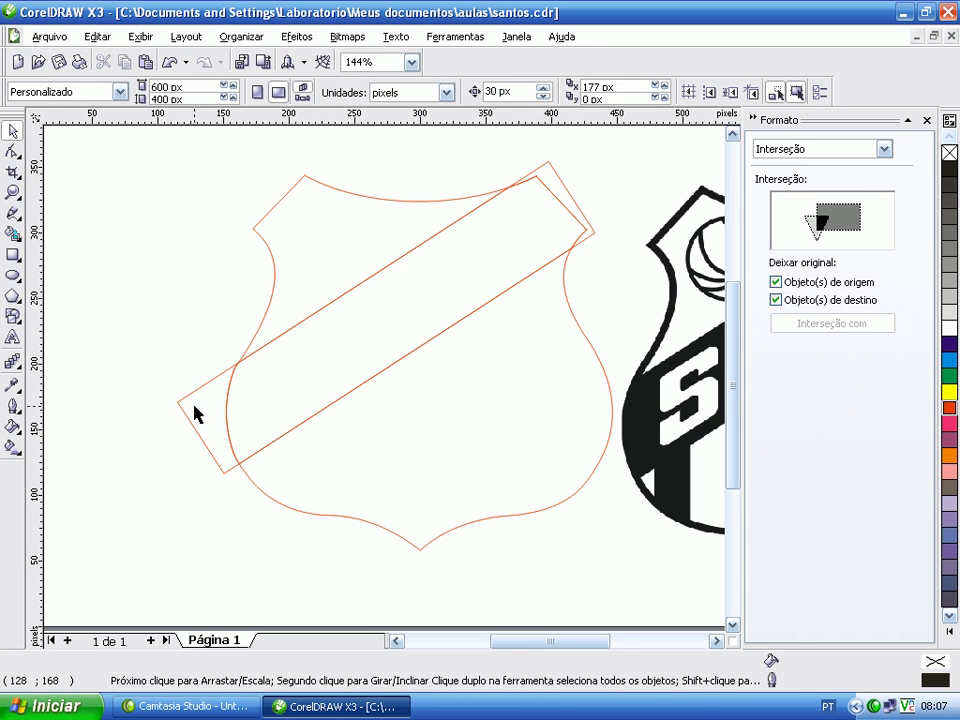
Move the original rotated rectangle away from the shield and delete it
drag(181, 404, 70, 321)
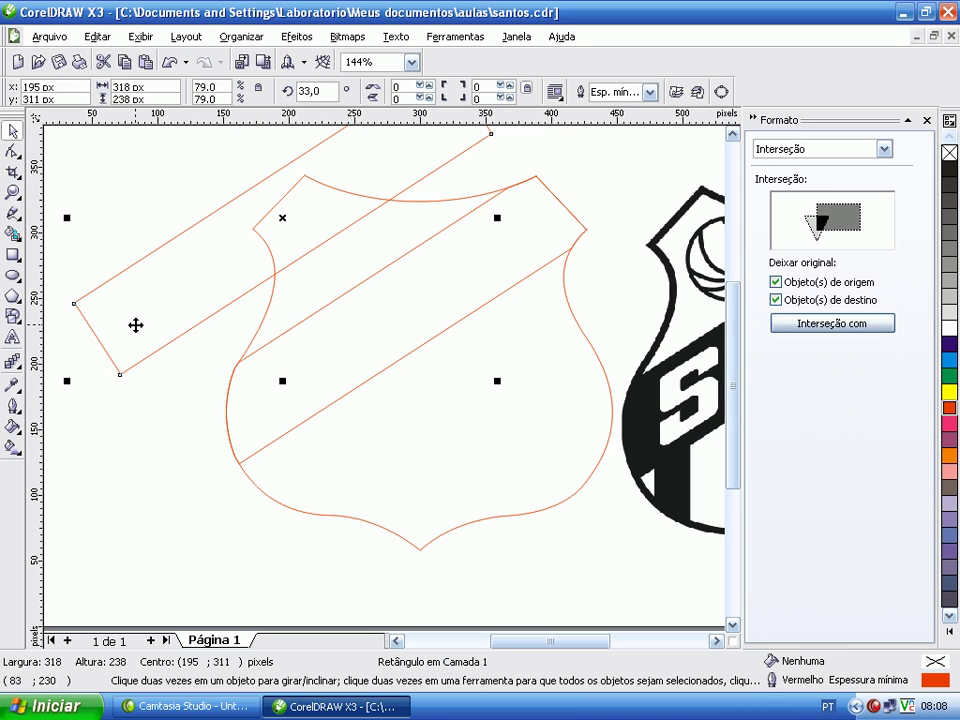
key(Delete)
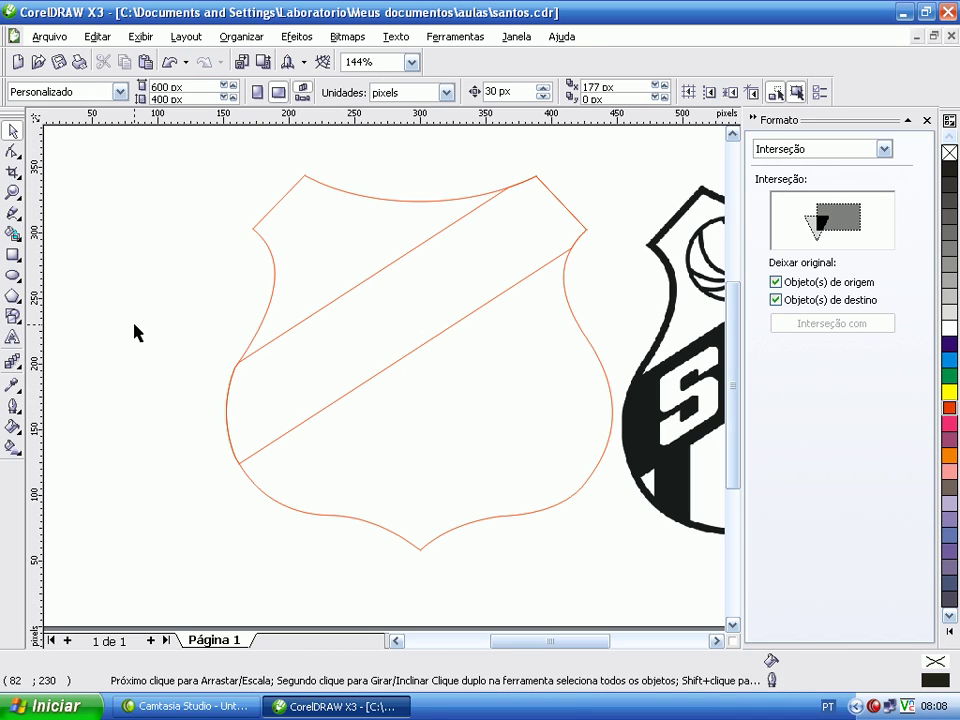
Try moving the intersected band off the shield outline and undo the move
drag(246, 388, 190, 361)
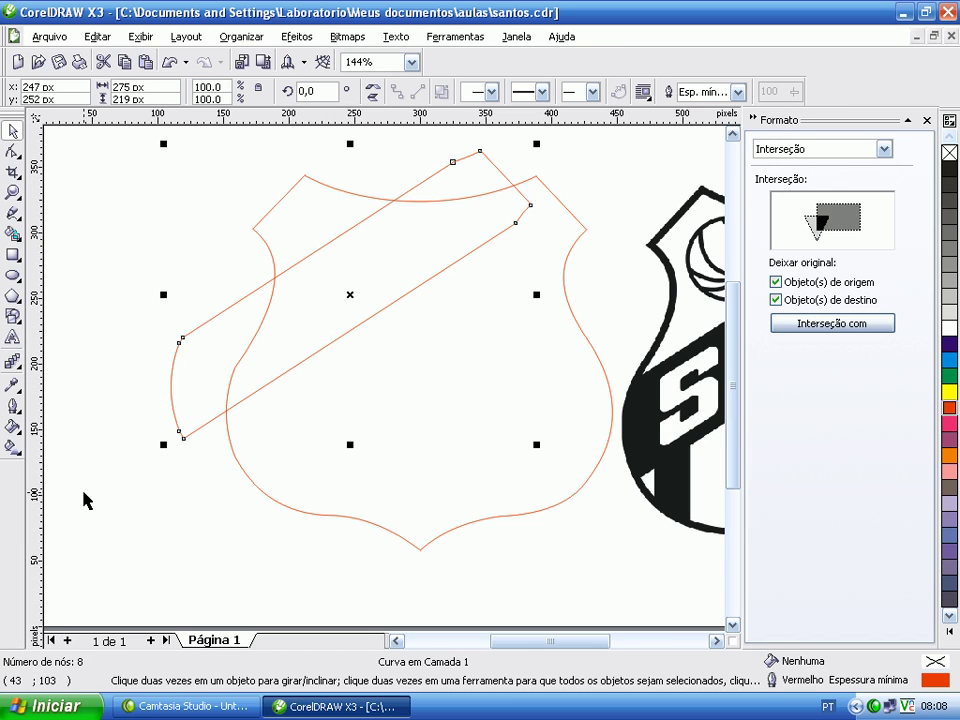
key(ctrl+z)
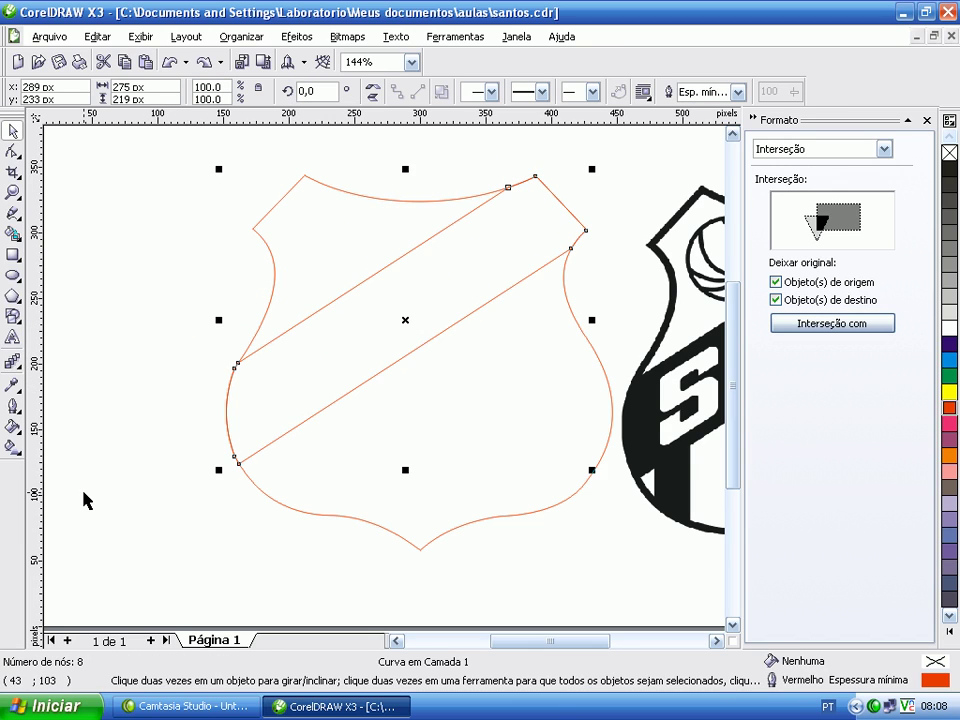
click(128, 488)
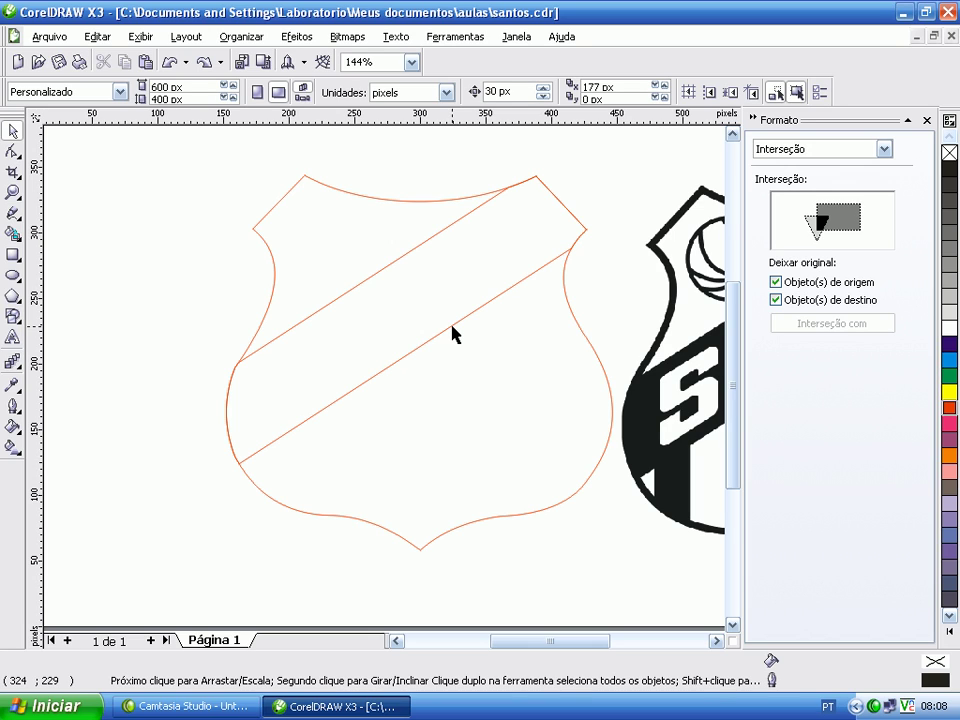
Combine the shield outline and the diagonal band into a single curve
drag(135, 159, 621, 594)
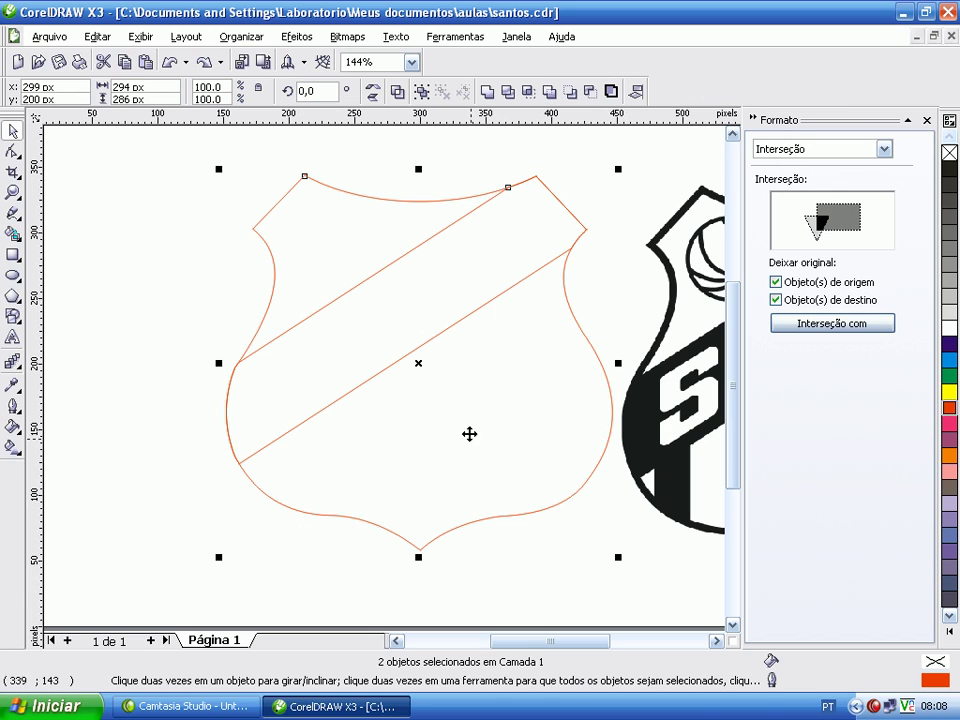
right_click(417, 364)
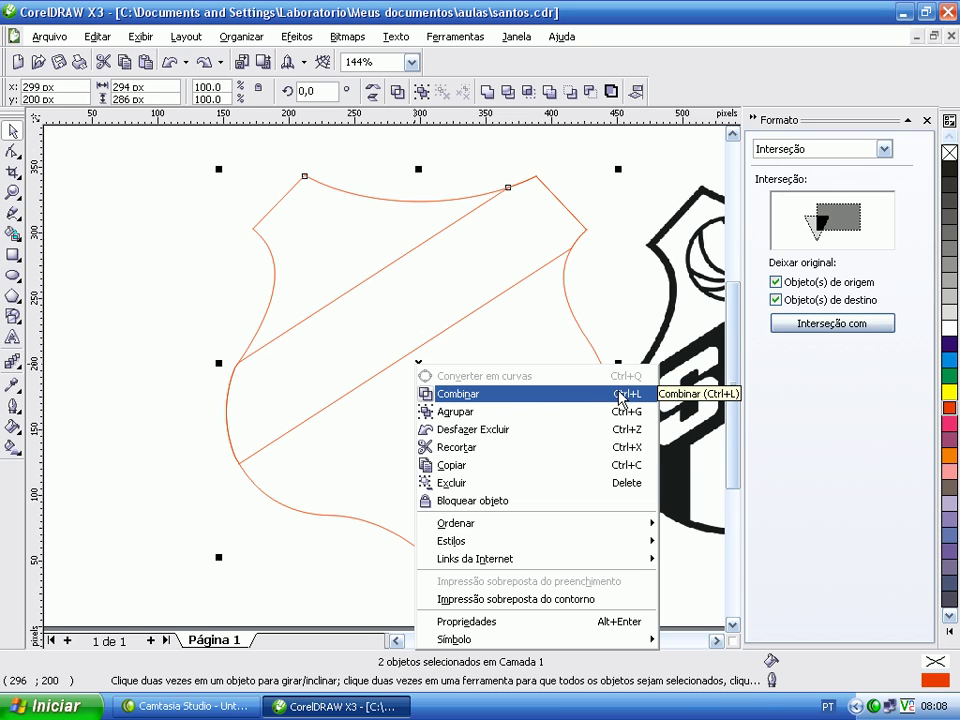
click(436, 393)
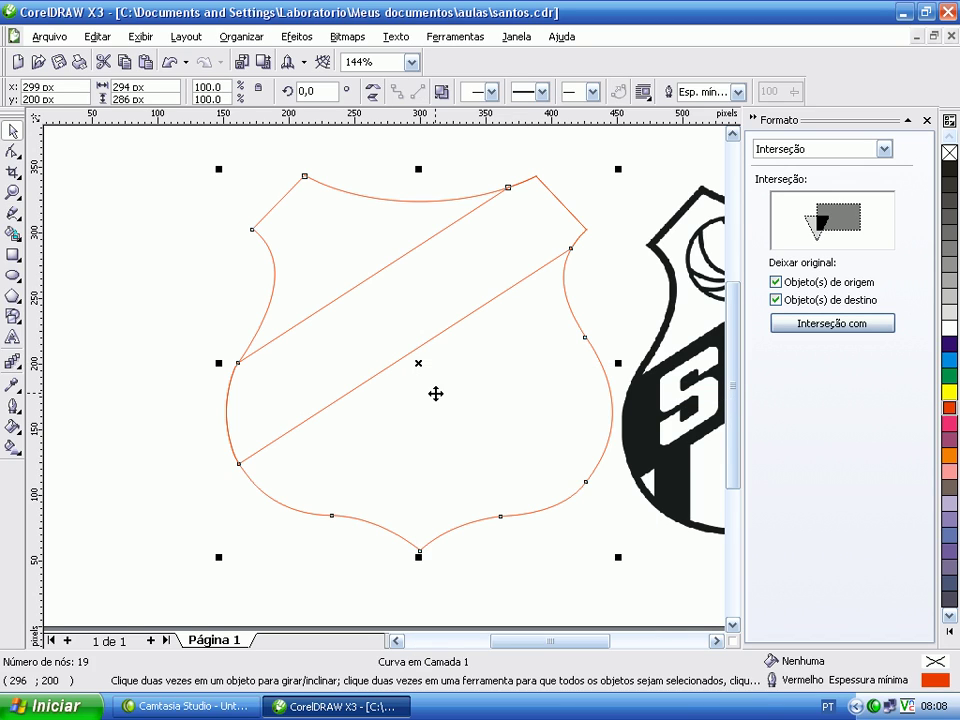
click(268, 400)
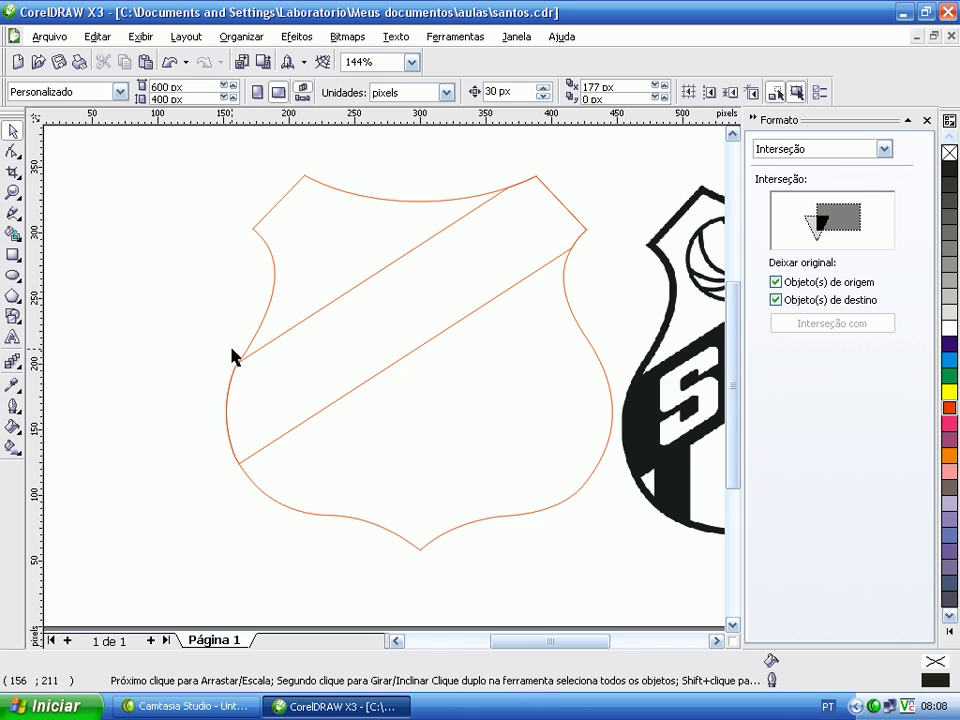
Try moving the combined shield and band as one object and undo the move
drag(232, 356, 203, 357)
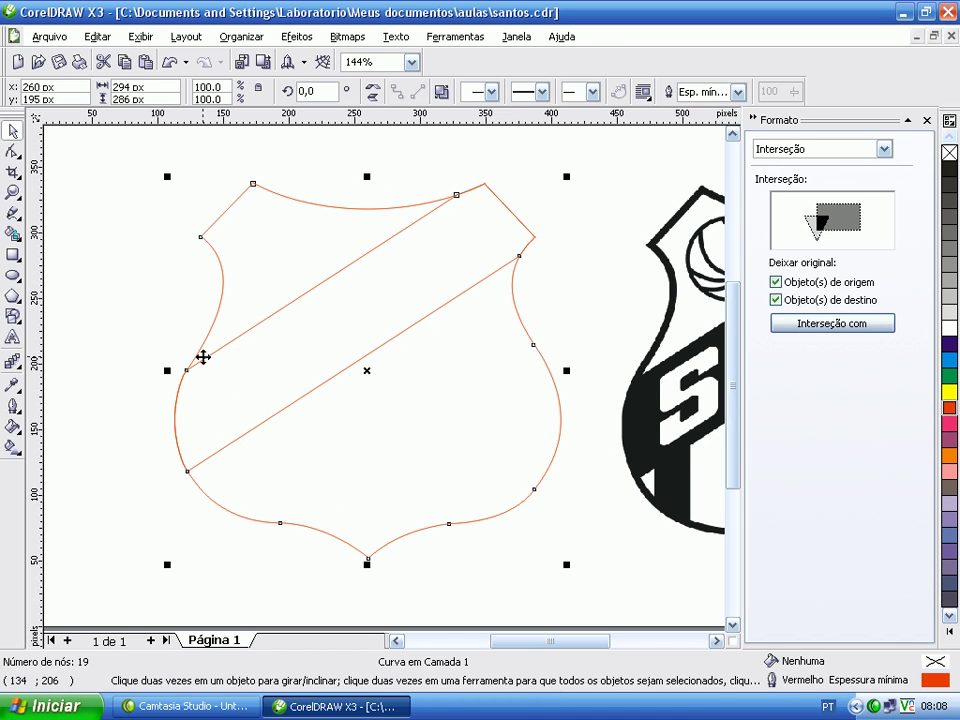
key(ctrl+z)
click(186, 350)
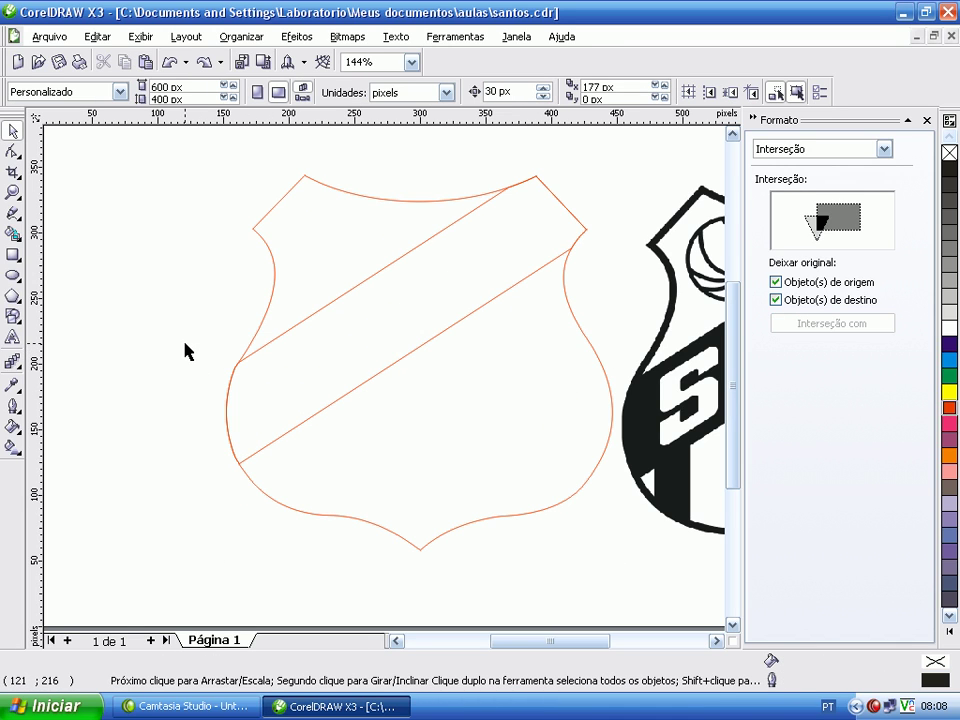
Place the crest bitmap back under the traced outlines by setting its centre to x 300, y 200 px
click(628, 350)
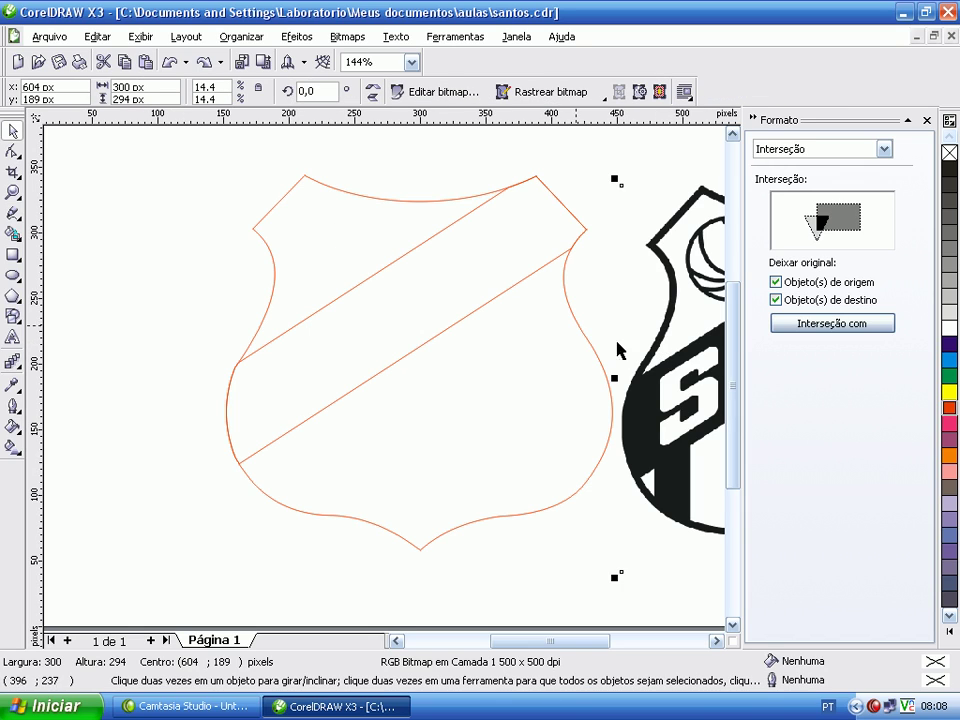
click(50, 86)
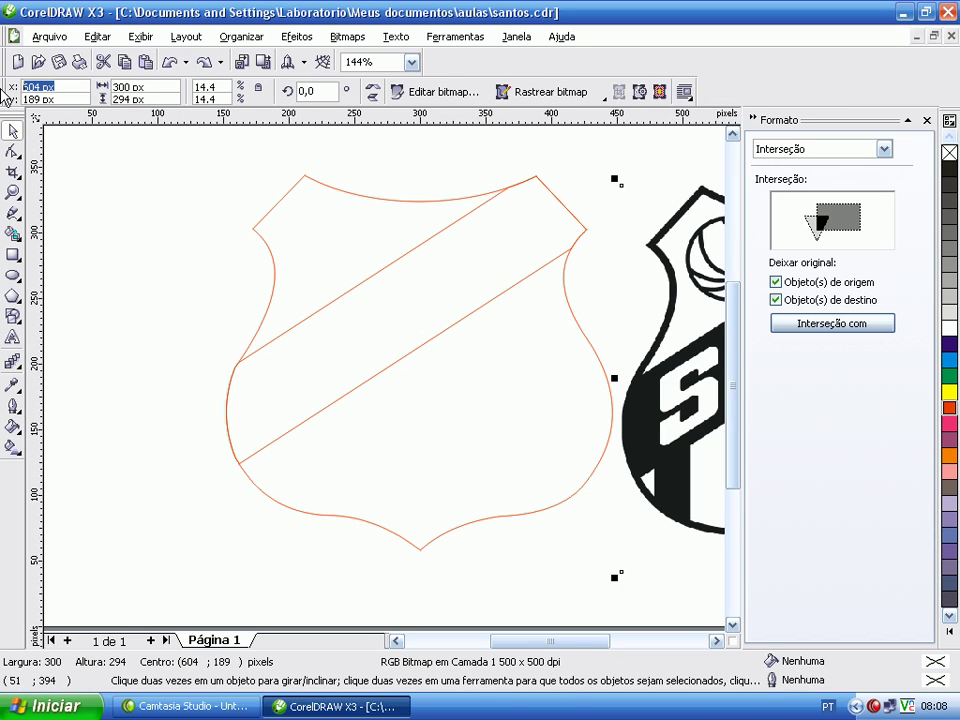
text(300)
key(Tab)
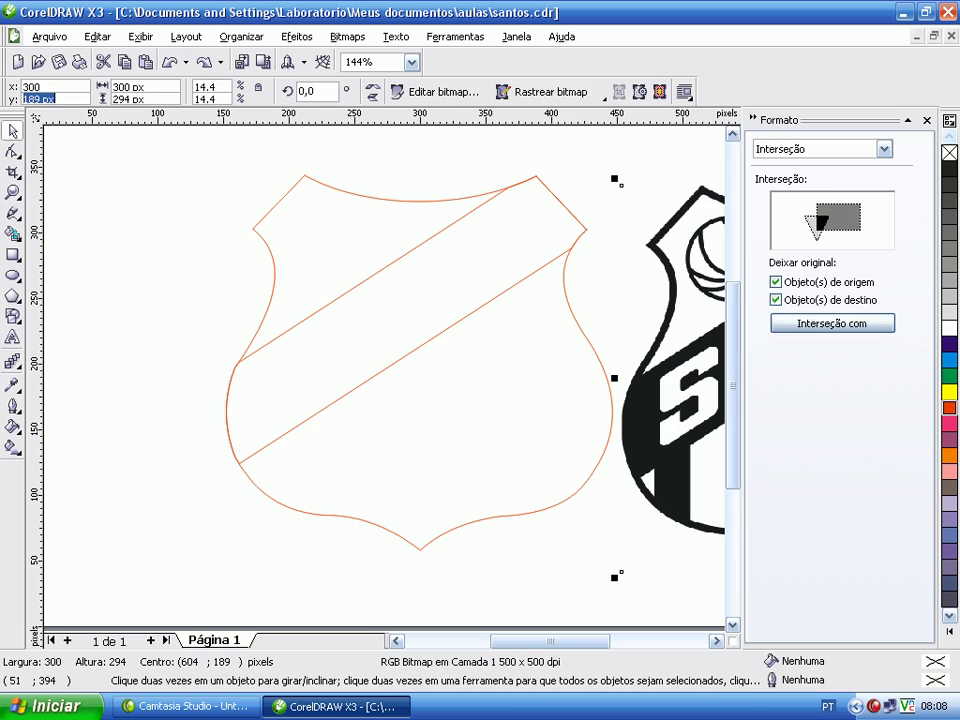
text(200)
key(Return)
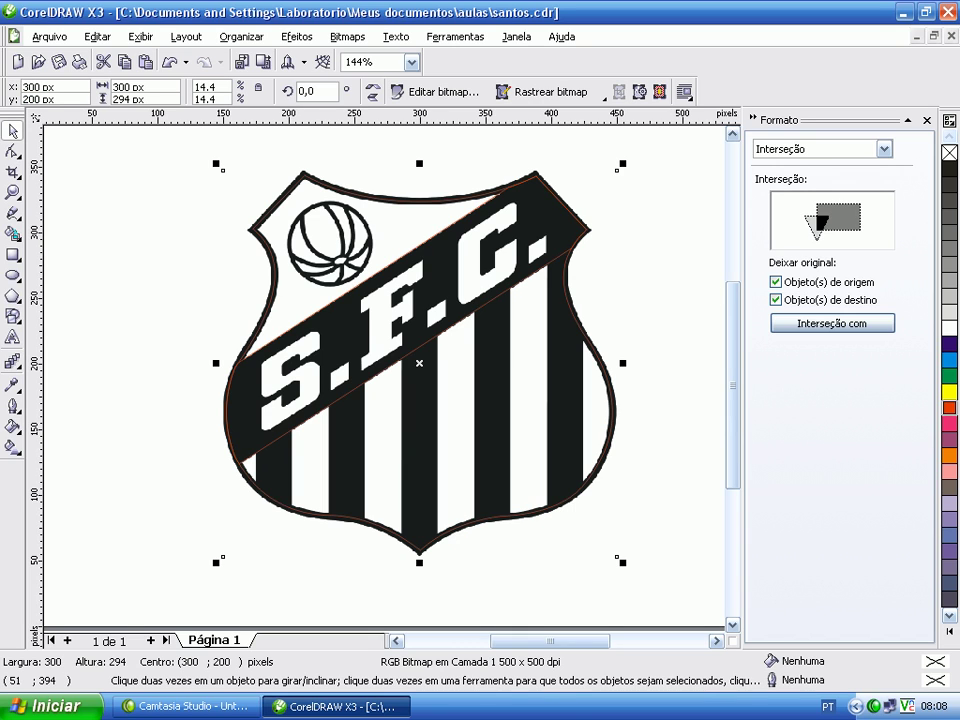
click(111, 218)
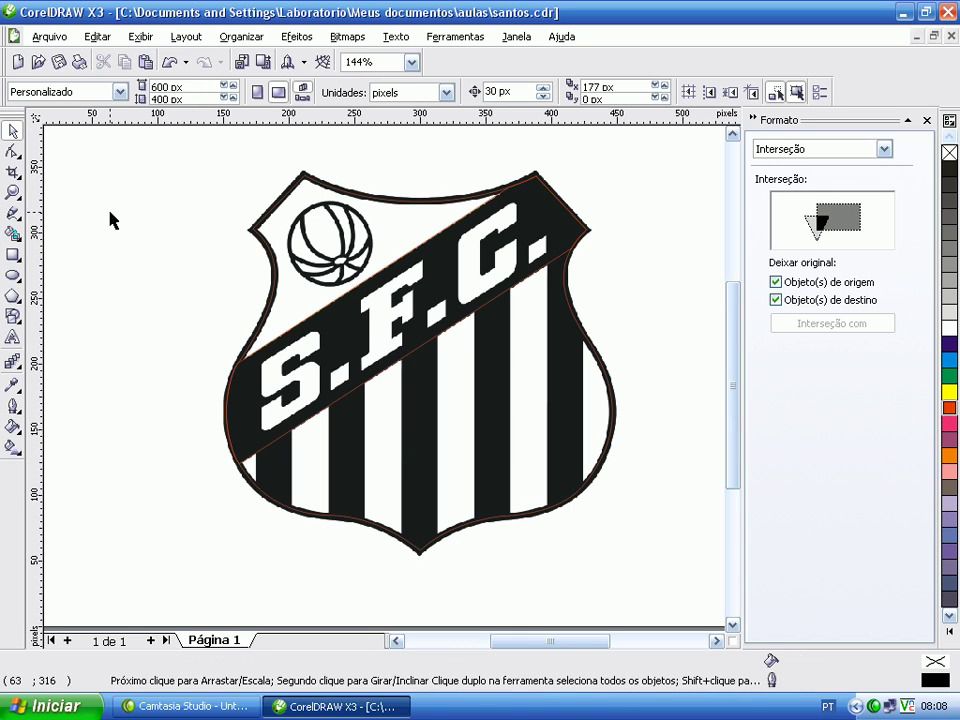
Draw a vertical rectangle about 26 by 89 px over the crest's leftmost black stripe and give it a red outline
click(13, 191)
drag(175, 161, 685, 567)
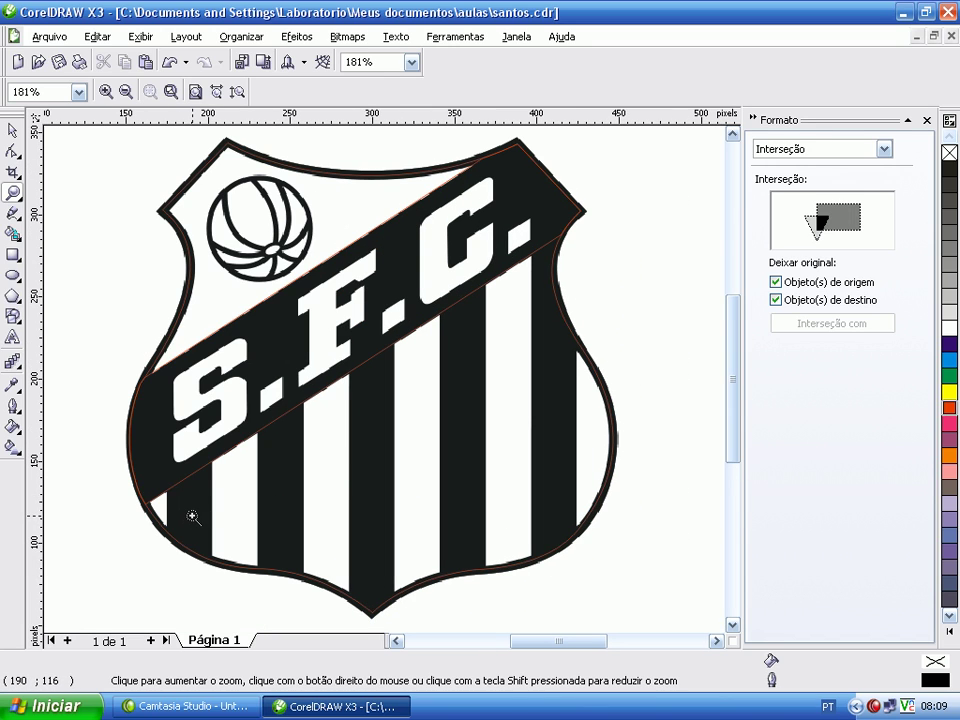
scroll(731, 433, down, 3)
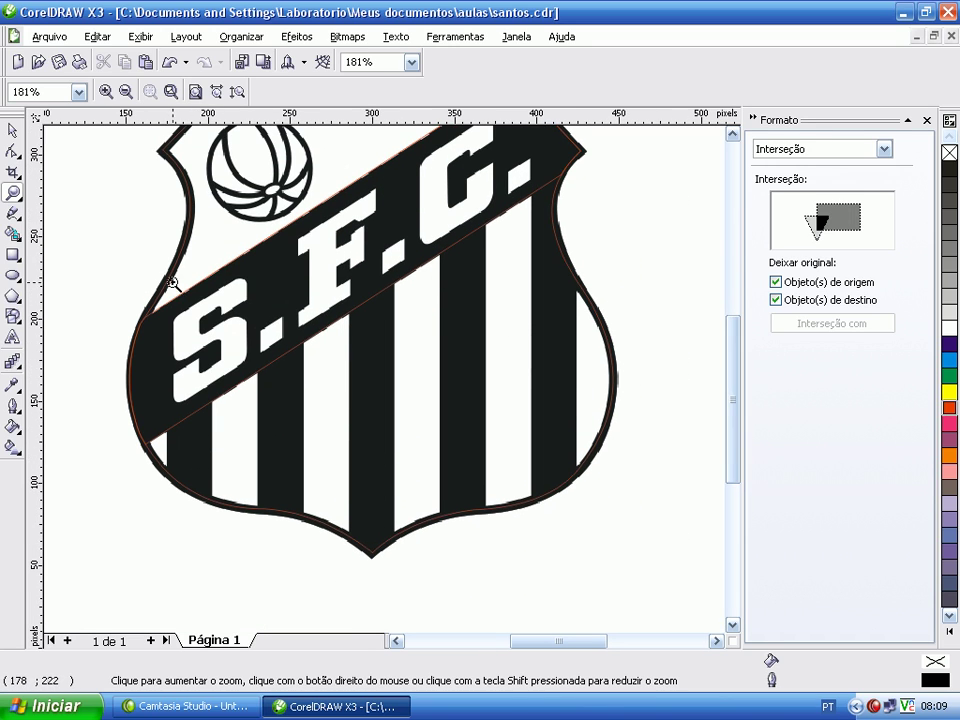
click(12, 130)
click(13, 254)
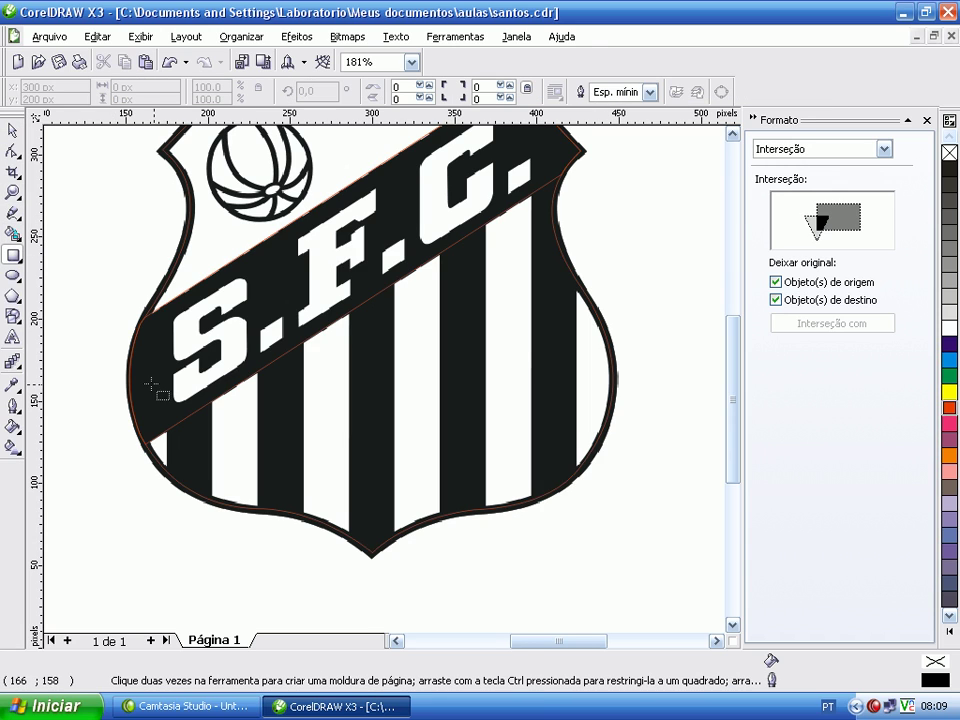
drag(168, 402, 212, 534)
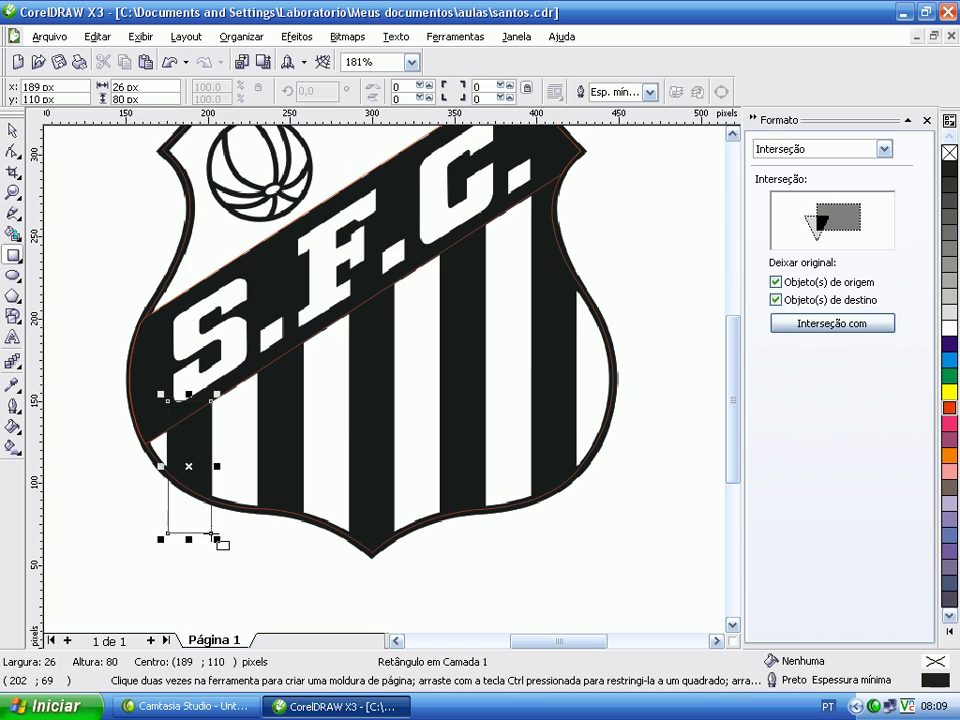
drag(189, 395, 189, 381)
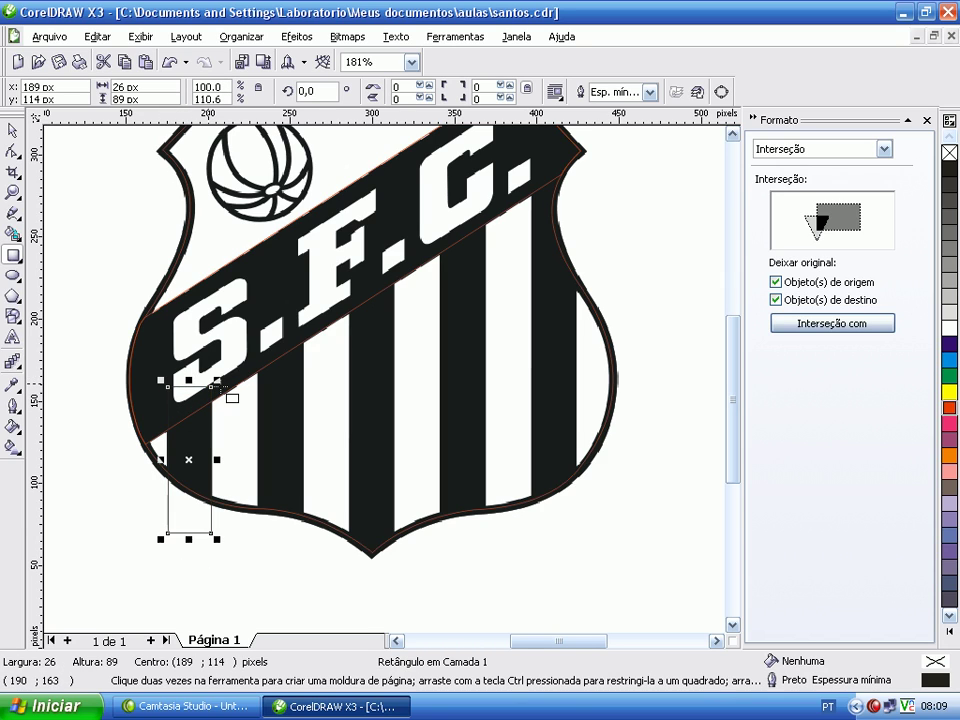
right_click(949, 407)
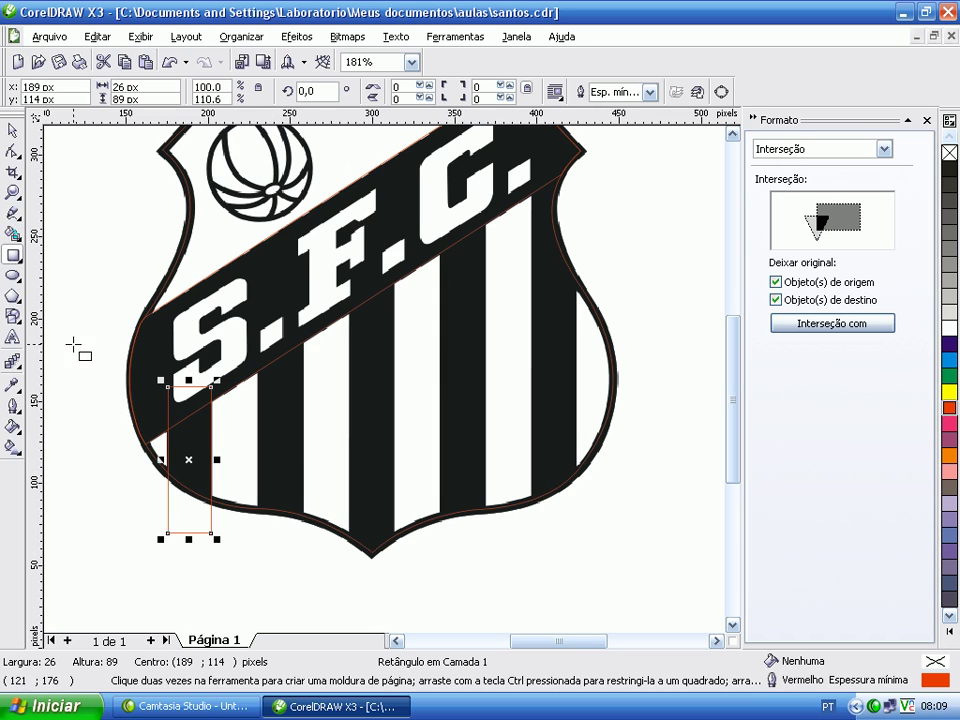
click(12, 130)
click(96, 309)
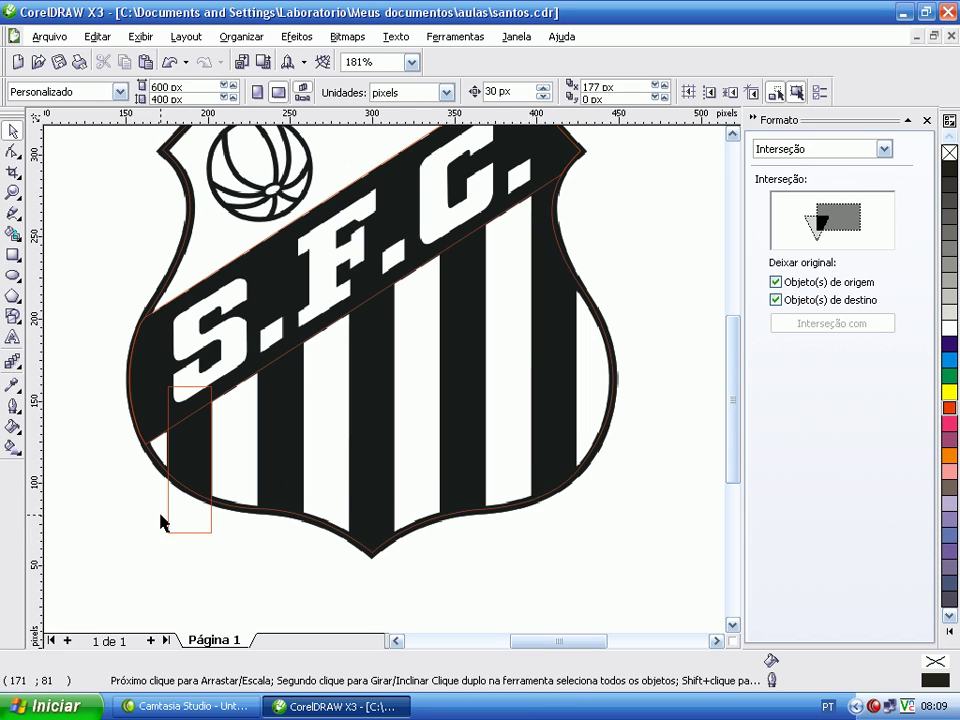
Duplicate the stripe rectangle, move the copy over the second black stripe and extend its height to about 124 px
click(209, 527)
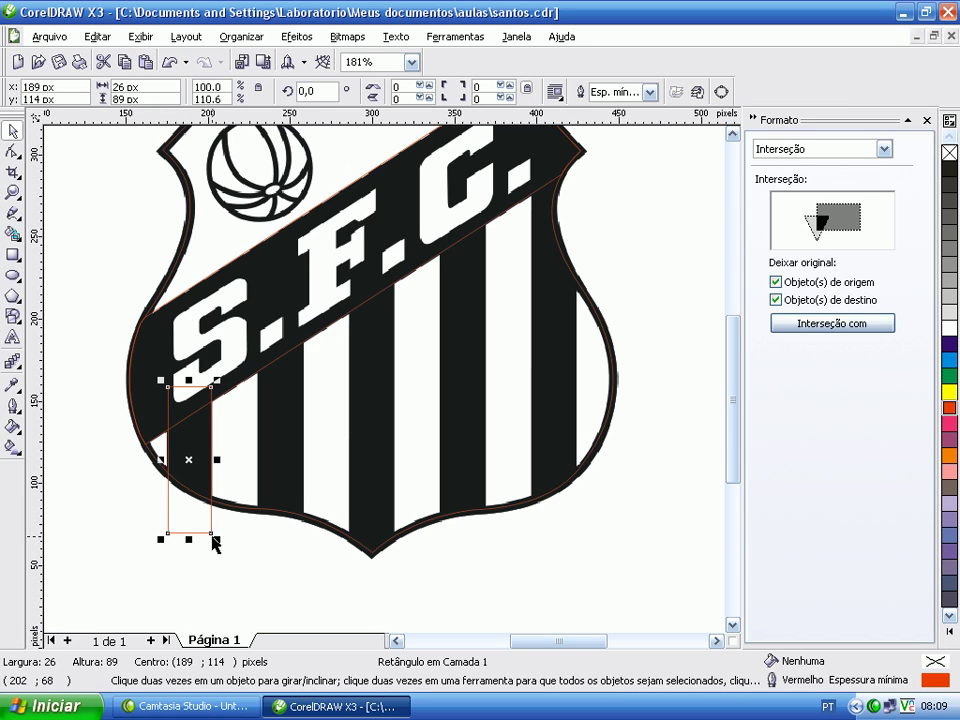
key(ctrl+d)
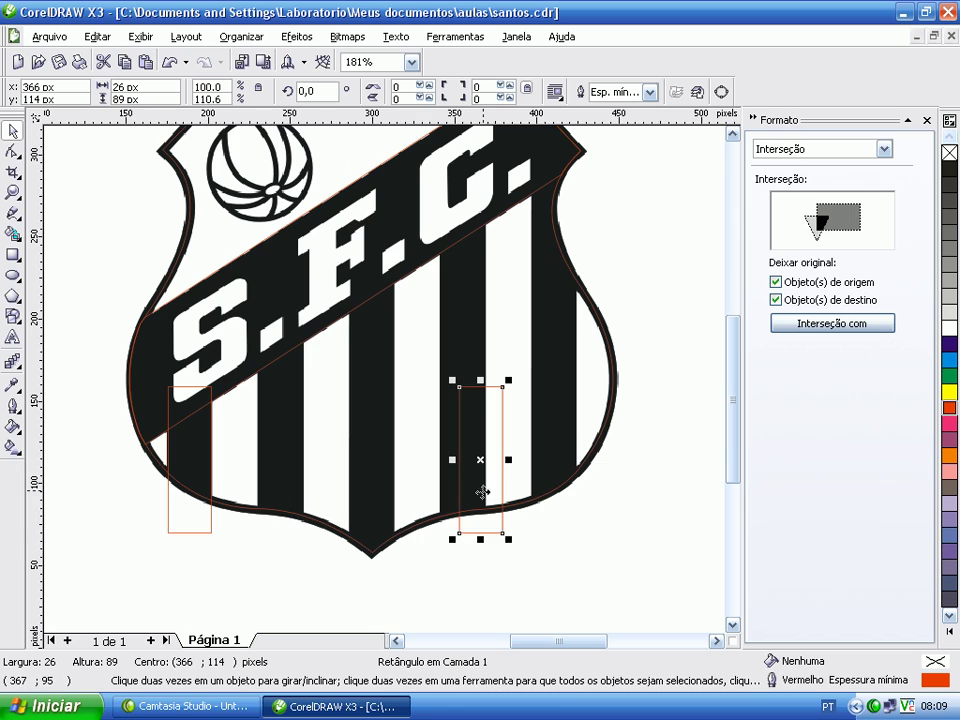
drag(483, 477, 283, 416)
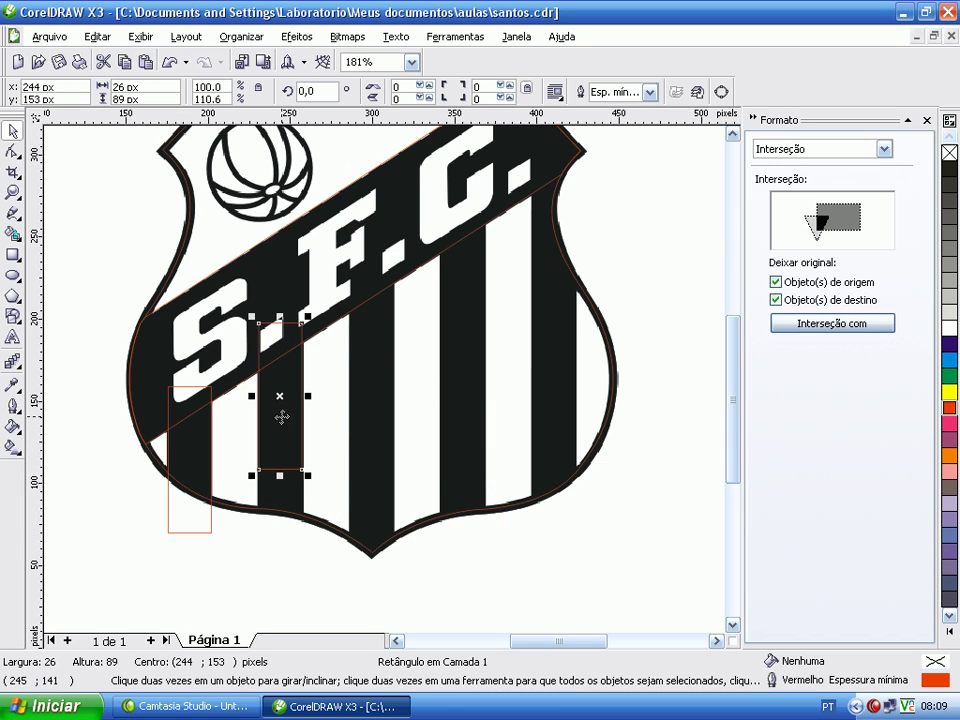
drag(280, 475, 268, 538)
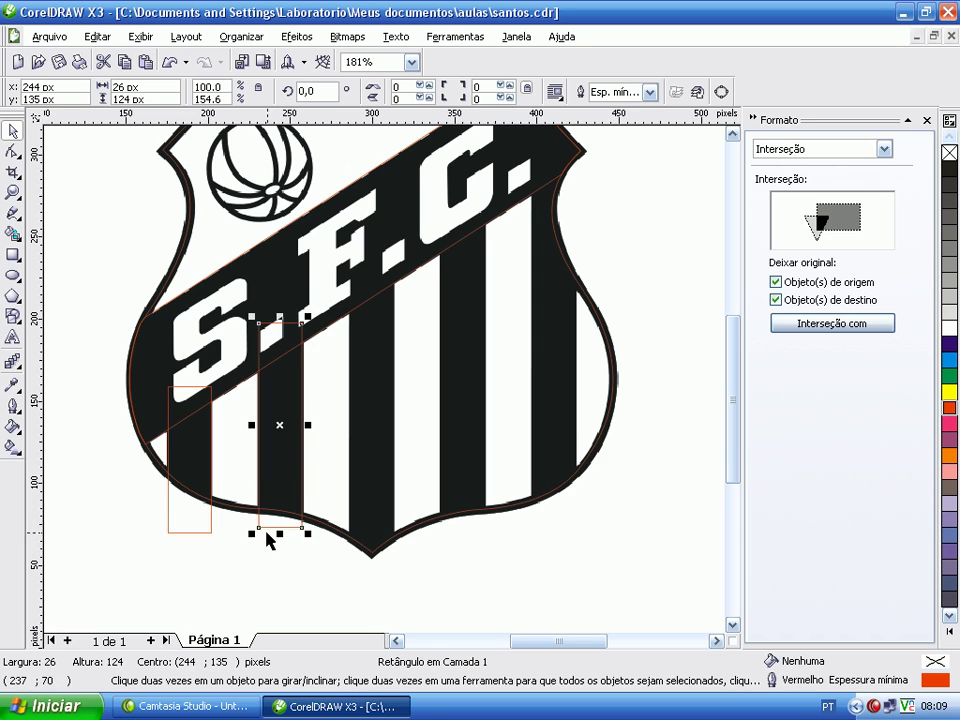
Widen the second stripe rectangle to 27 px and repeat the duplication three times to cover the remaining black stripes
drag(313, 426, 311, 427)
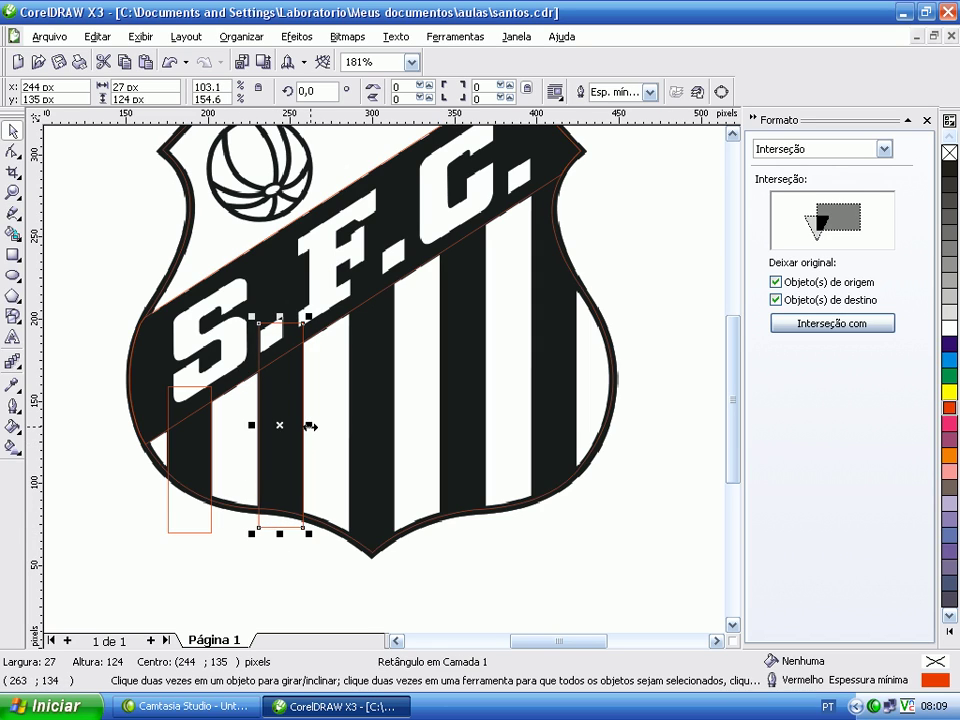
key(ctrl+r)
key(ctrl+r)
key(ctrl+r)
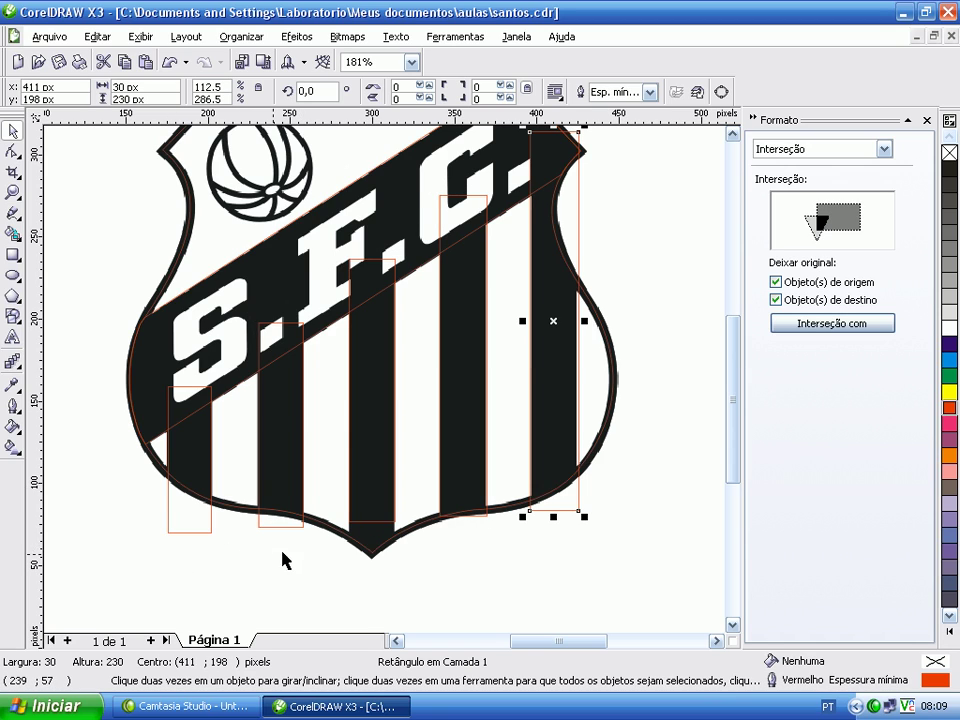
Extend the third stripe rectangle downward to a height of about 186 px and lengthen the fourth one past the shield's lower edge
click(366, 528)
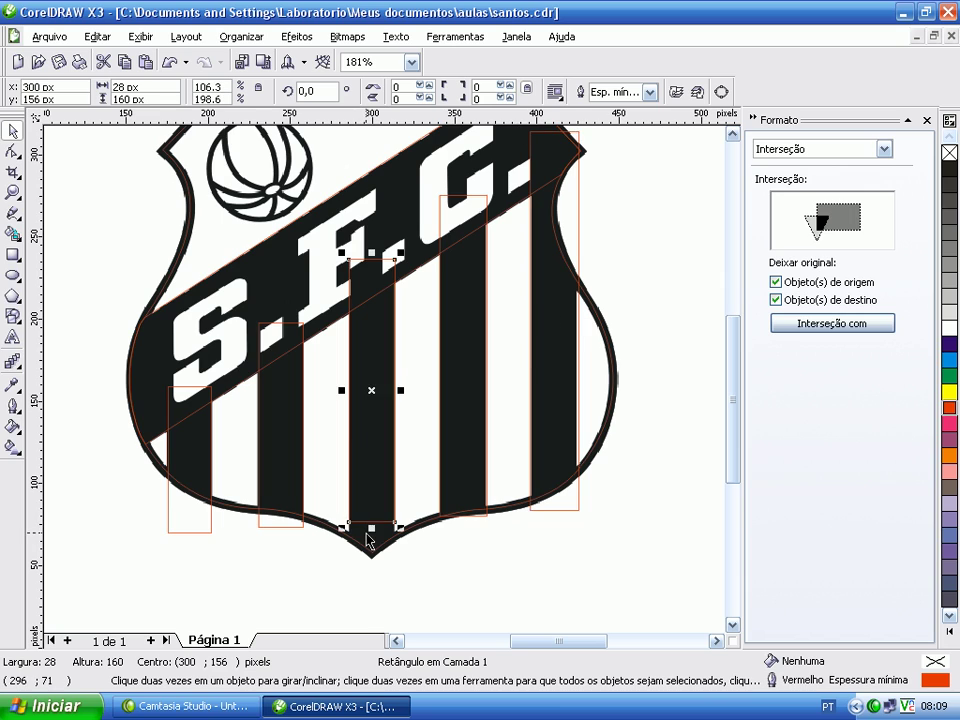
drag(371, 526, 372, 572)
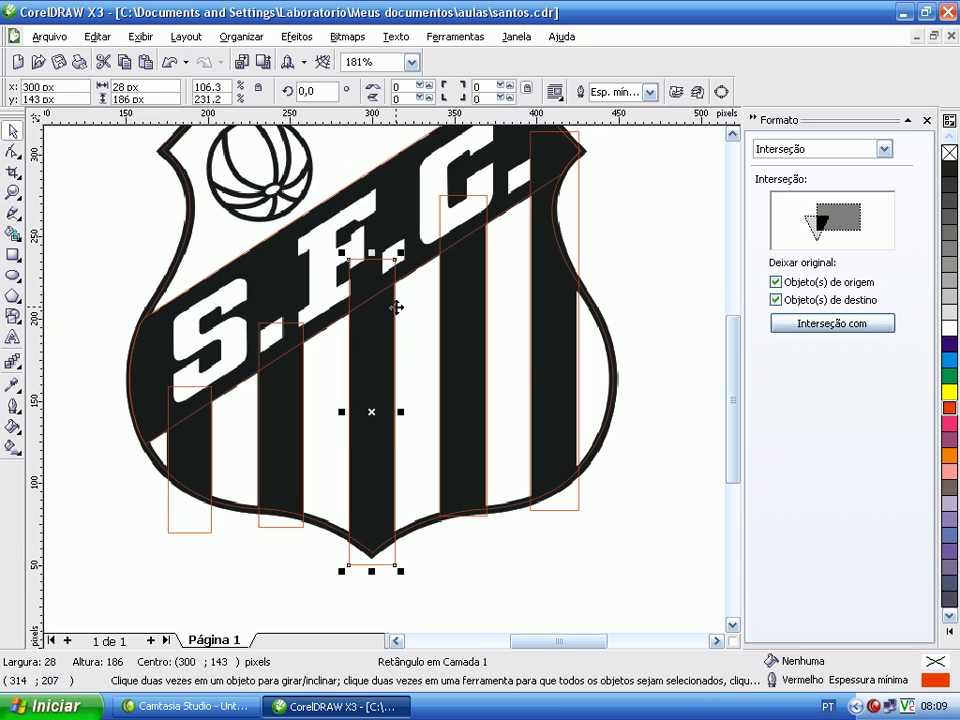
click(456, 232)
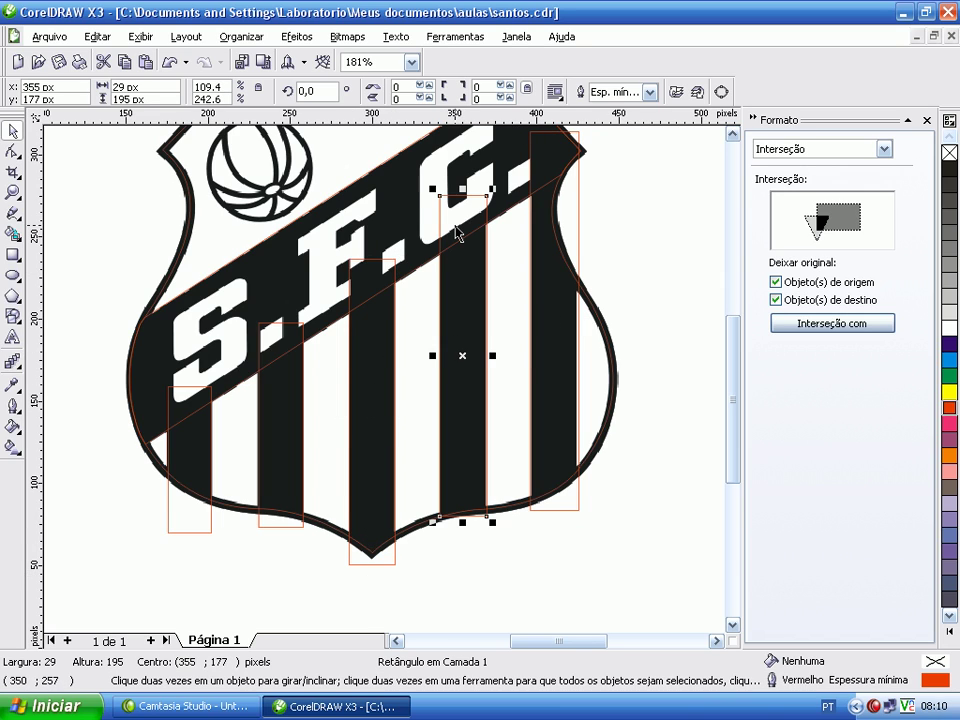
drag(462, 525, 462, 539)
Shorten the fifth stripe rectangle by lowering its upper edge to just inside the diagonal band
click(553, 518)
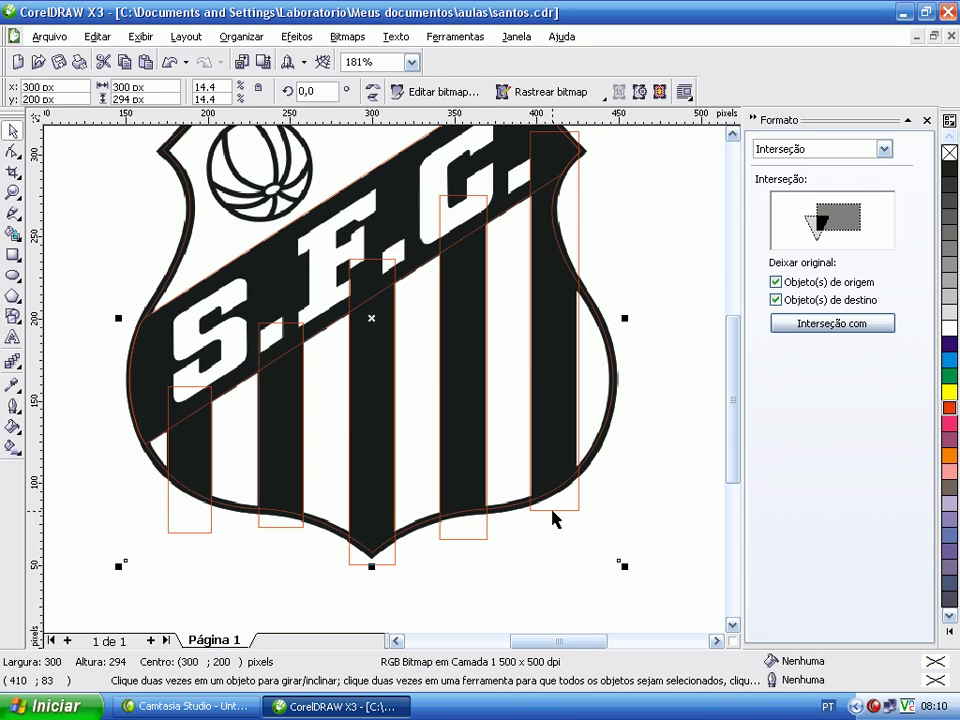
click(556, 131)
drag(556, 131, 554, 157)
click(640, 232)
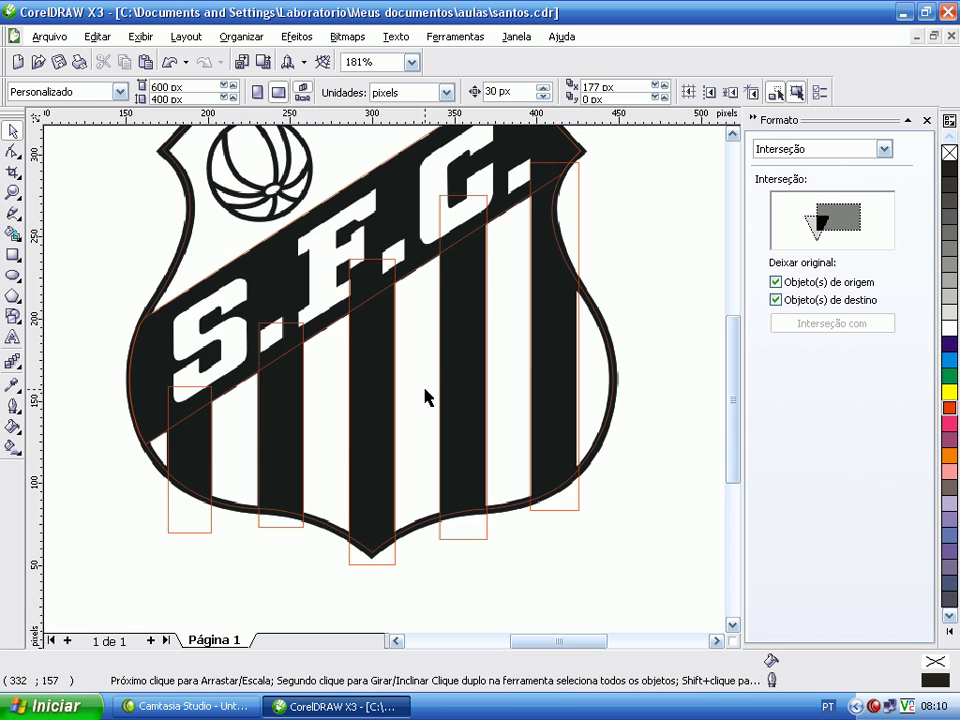
Move the crest bitmap away from the traced outlines to about x 661, y 141 px
scroll(425, 397, down, 2)
drag(489, 277, 677, 332)
drag(561, 336, 671, 333)
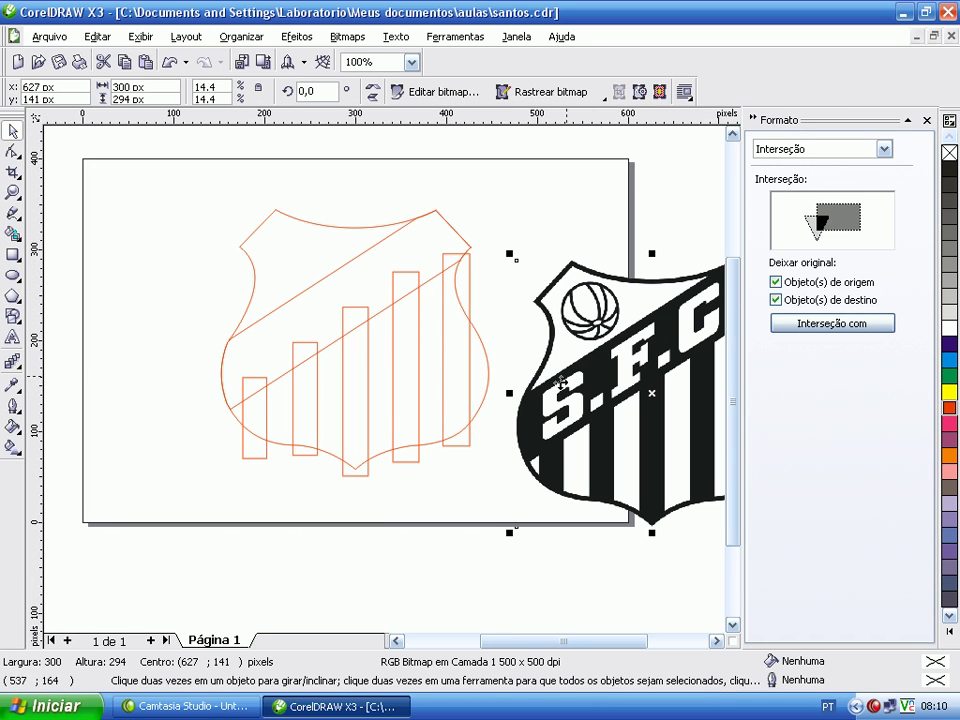
click(370, 499)
drag(568, 378, 595, 380)
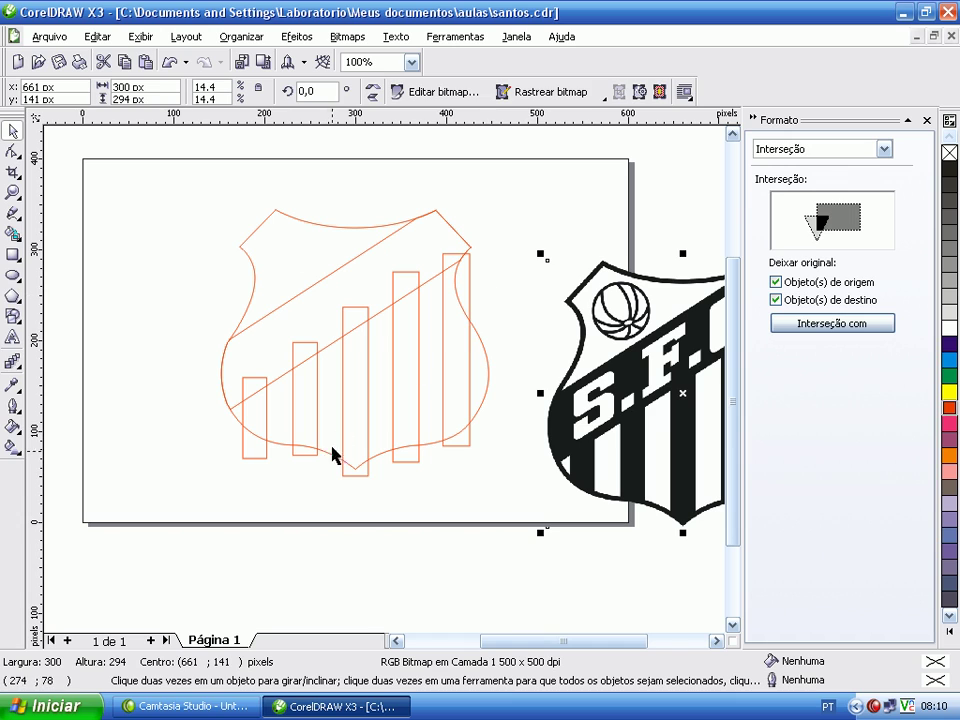
Try moving the five stripe rectangles together and undo the move
click(250, 528)
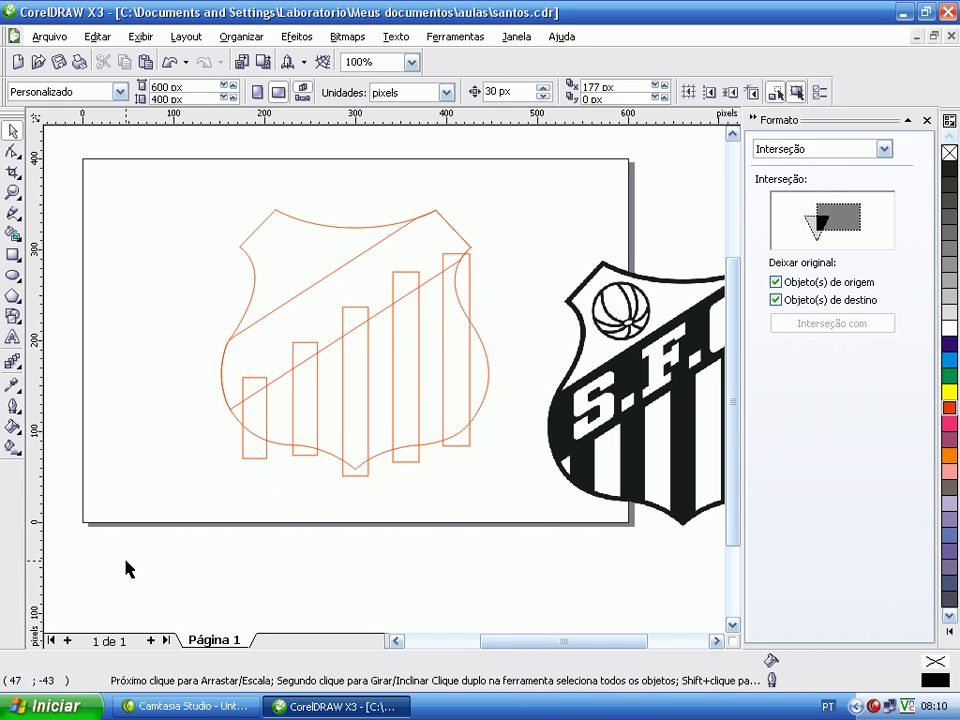
drag(124, 561, 519, 232)
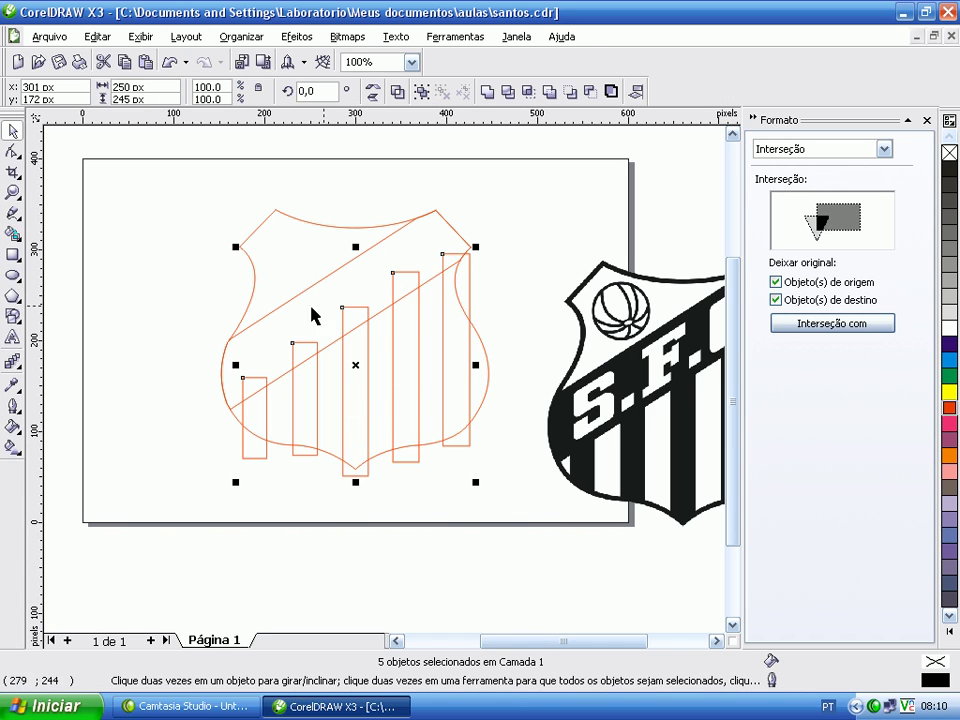
drag(355, 375, 298, 397)
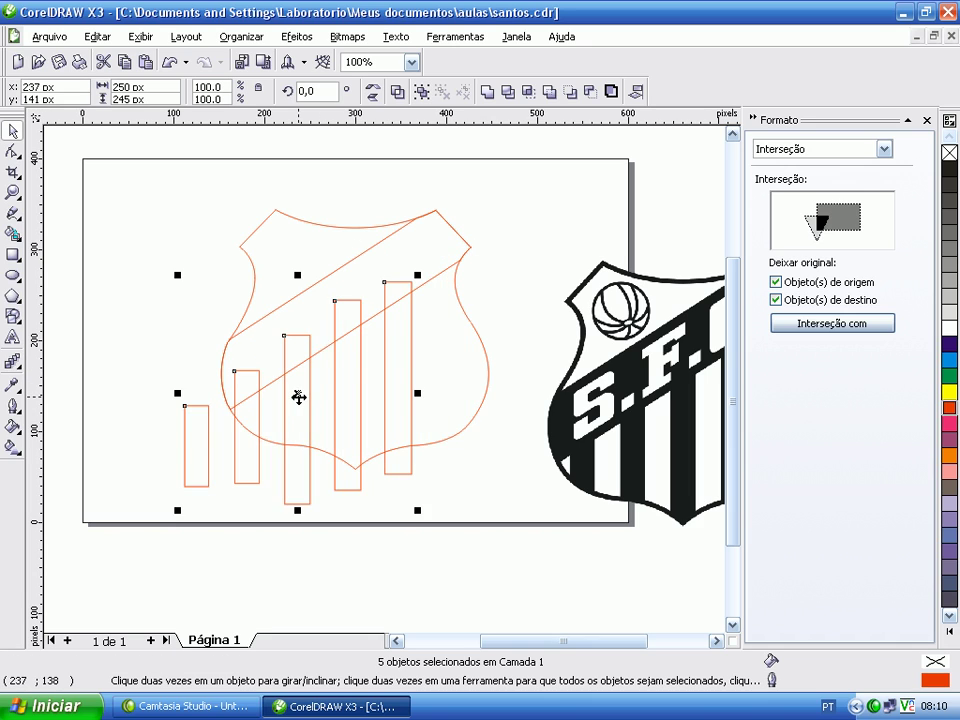
key(ctrl+z)
click(192, 397)
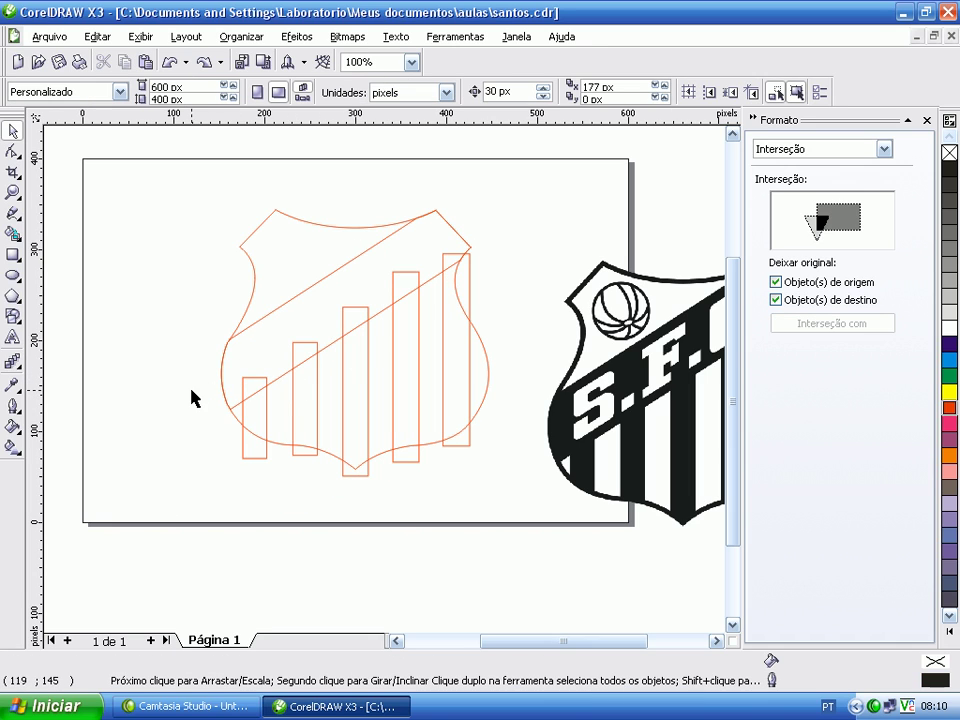
Intersect all five stripe rectangles with the combined shield and band shape, keeping the source and target originals
click(244, 458)
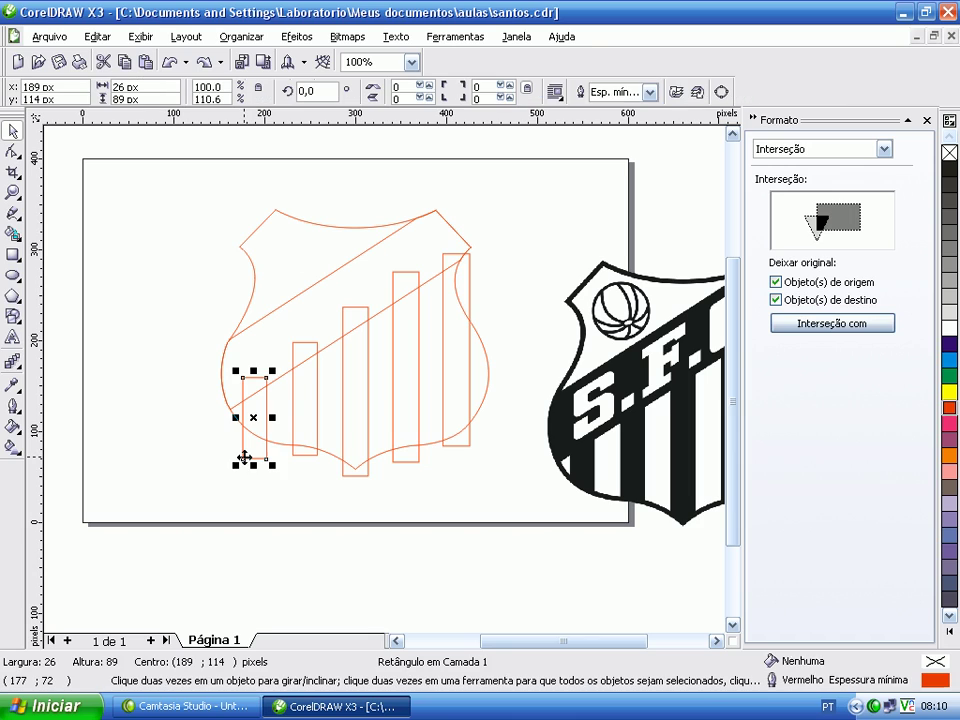
shift+click(294, 455)
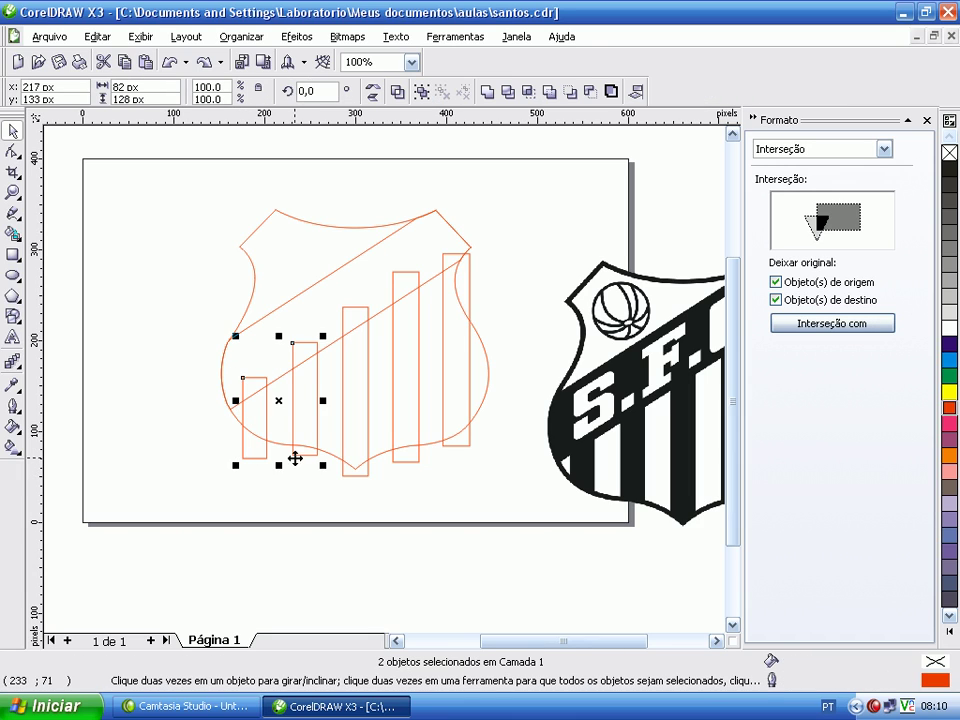
shift+click(351, 474)
shift+click(399, 461)
shift+click(465, 444)
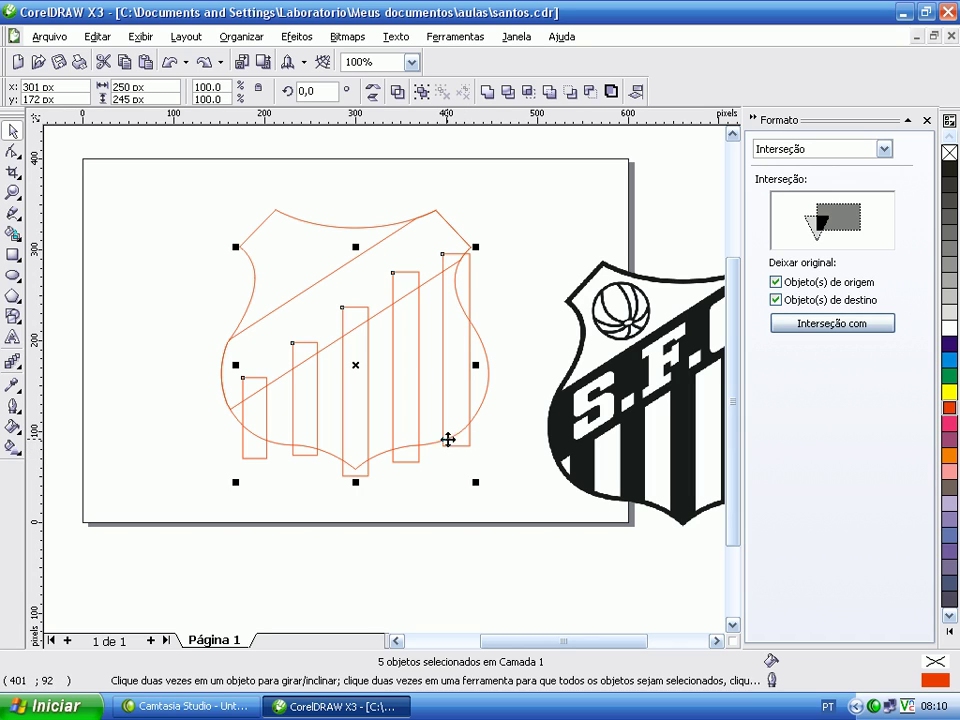
click(843, 323)
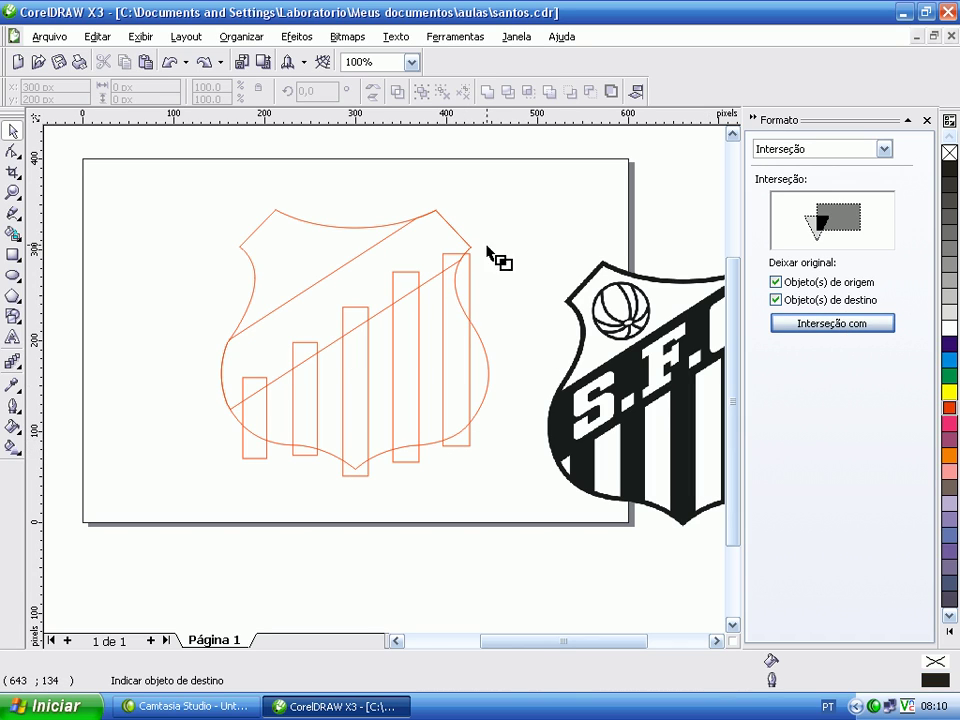
click(422, 234)
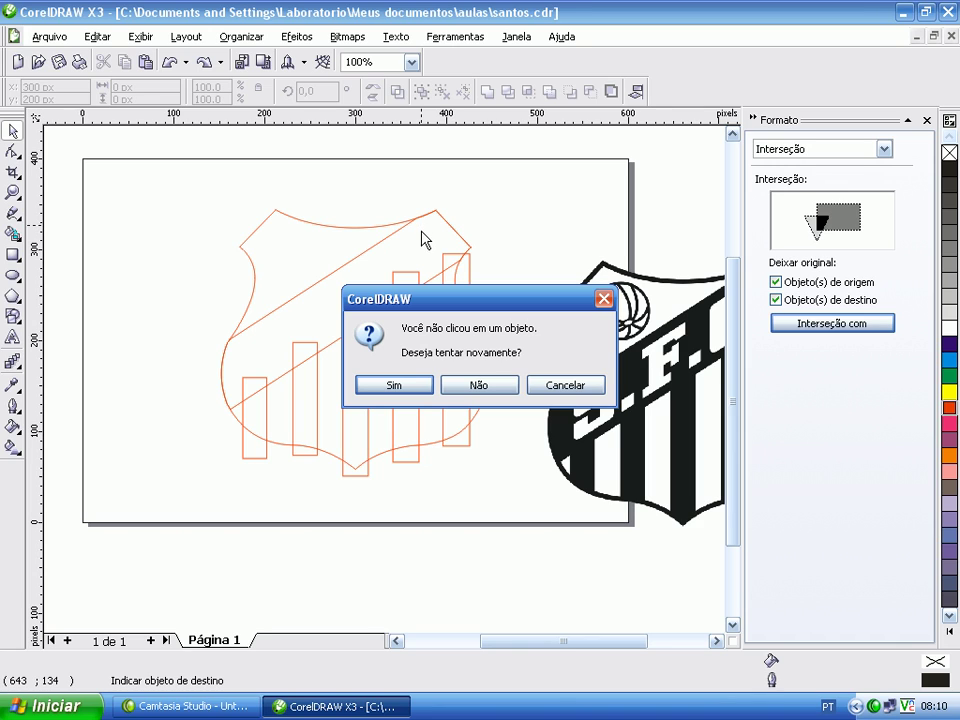
click(394, 384)
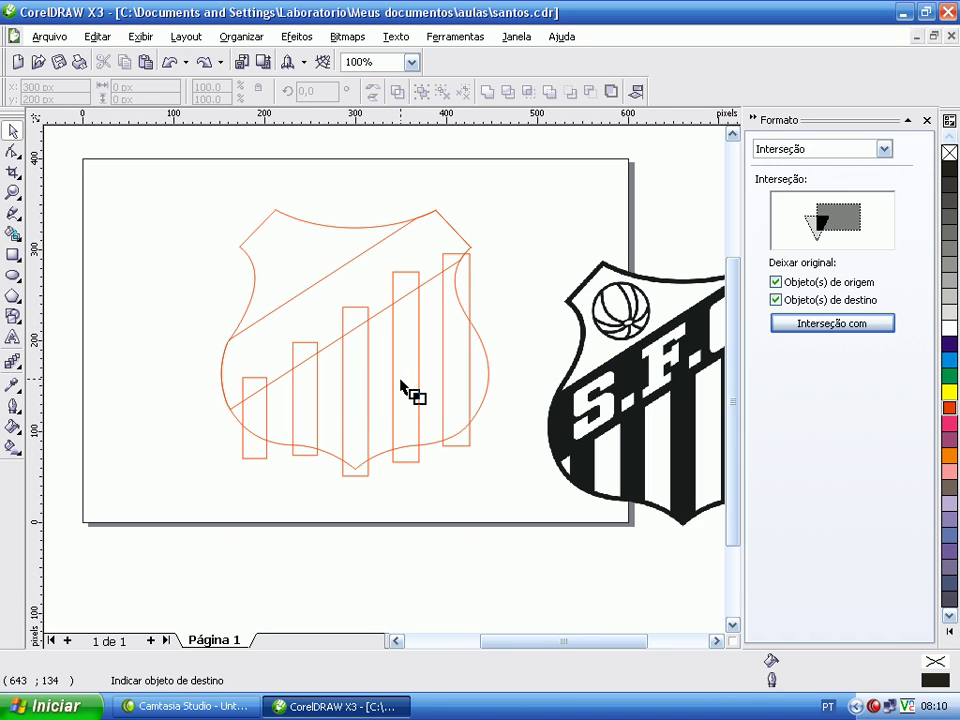
click(397, 230)
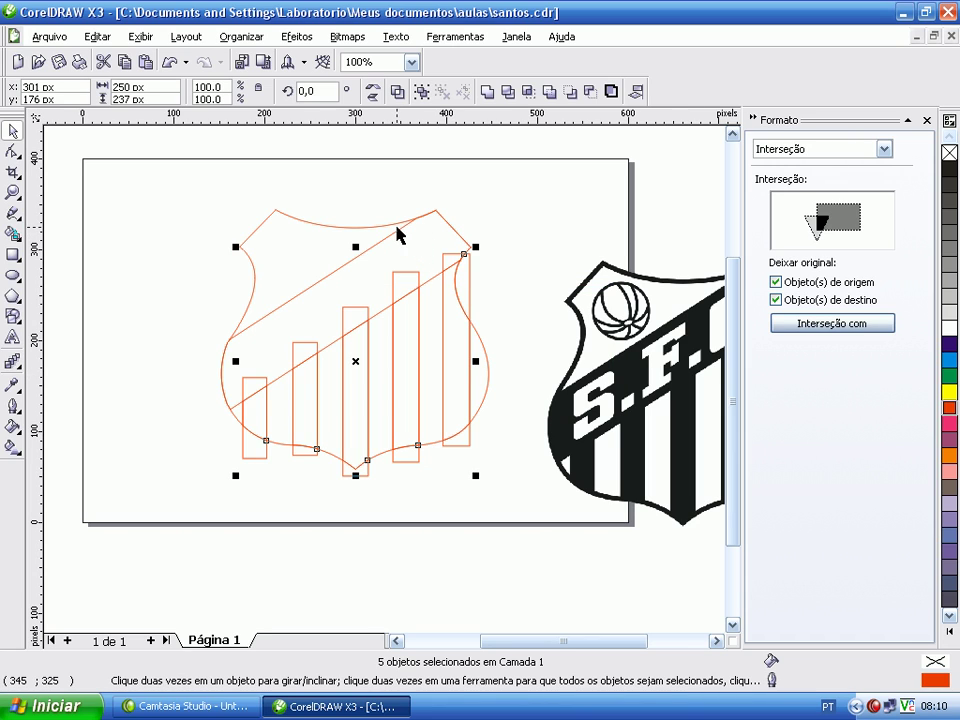
Delete the five original stripe rectangles, keeping only the intersected stripes inside the shield
click(251, 476)
click(247, 460)
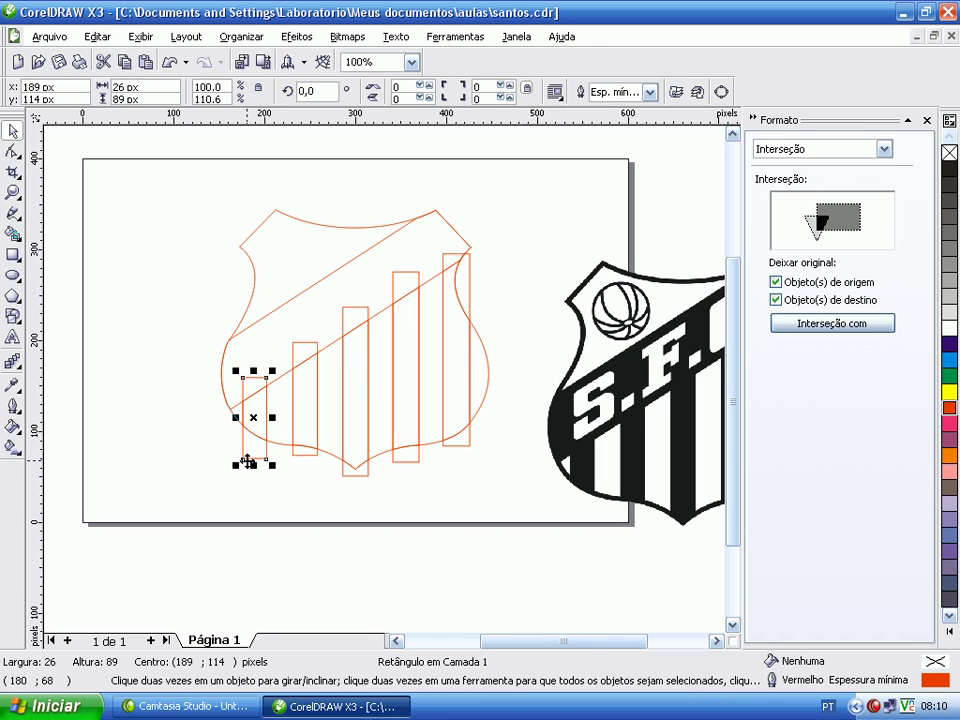
key(Delete)
click(311, 455)
key(Delete)
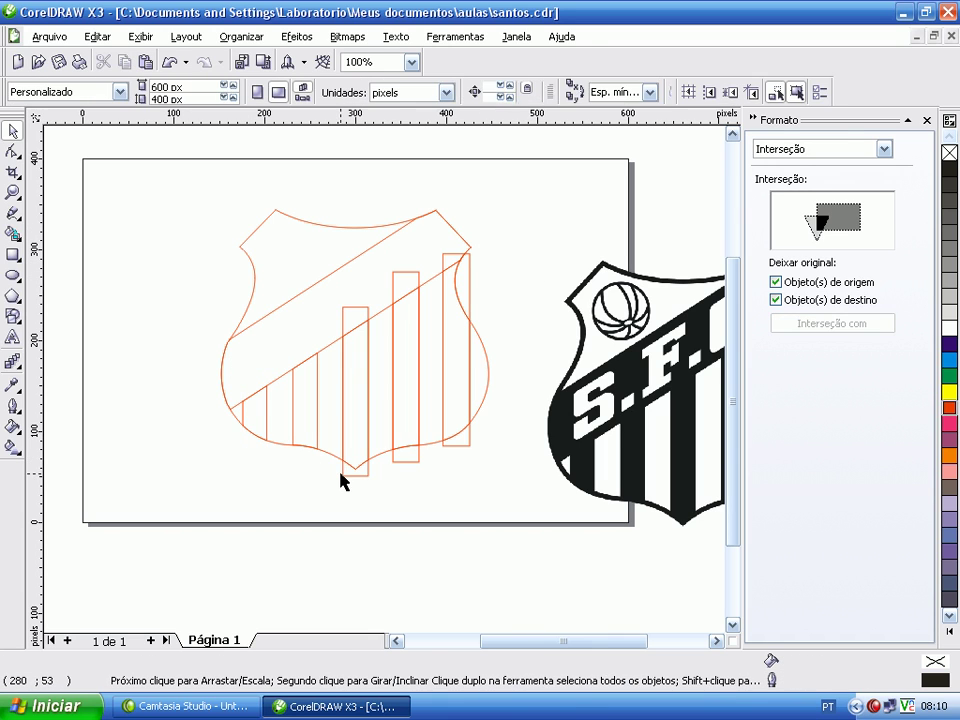
click(344, 474)
key(Delete)
click(406, 461)
key(Delete)
click(460, 448)
key(Delete)
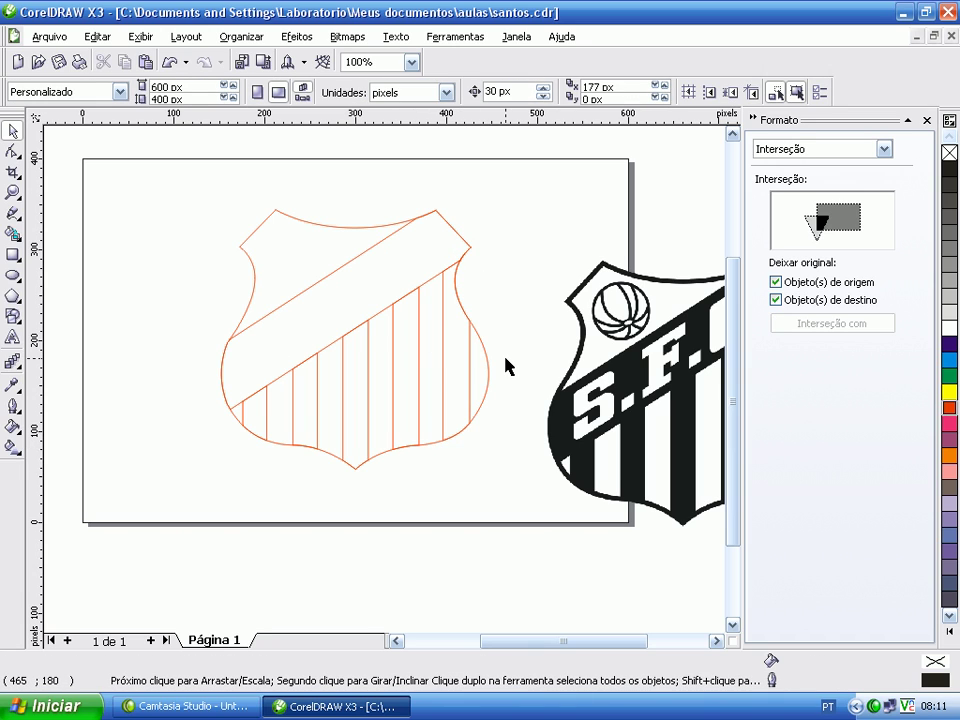
Bring the crest bitmap back under the trimmed stripe outlines by setting its centre to x 300, y 200 px
key(Tab)
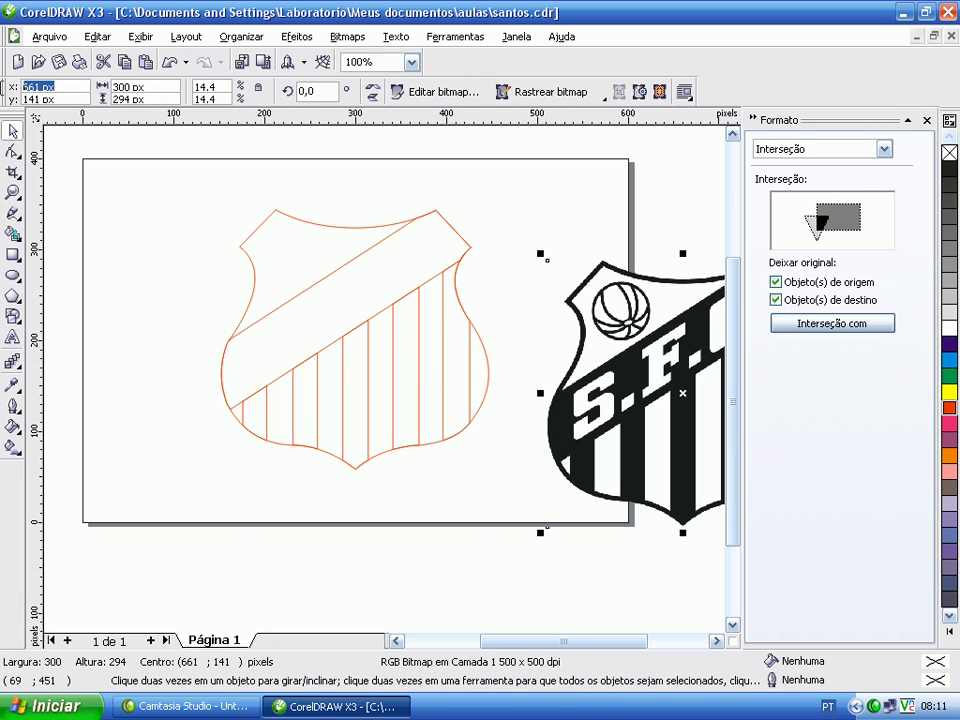
text(300)
key(Tab)
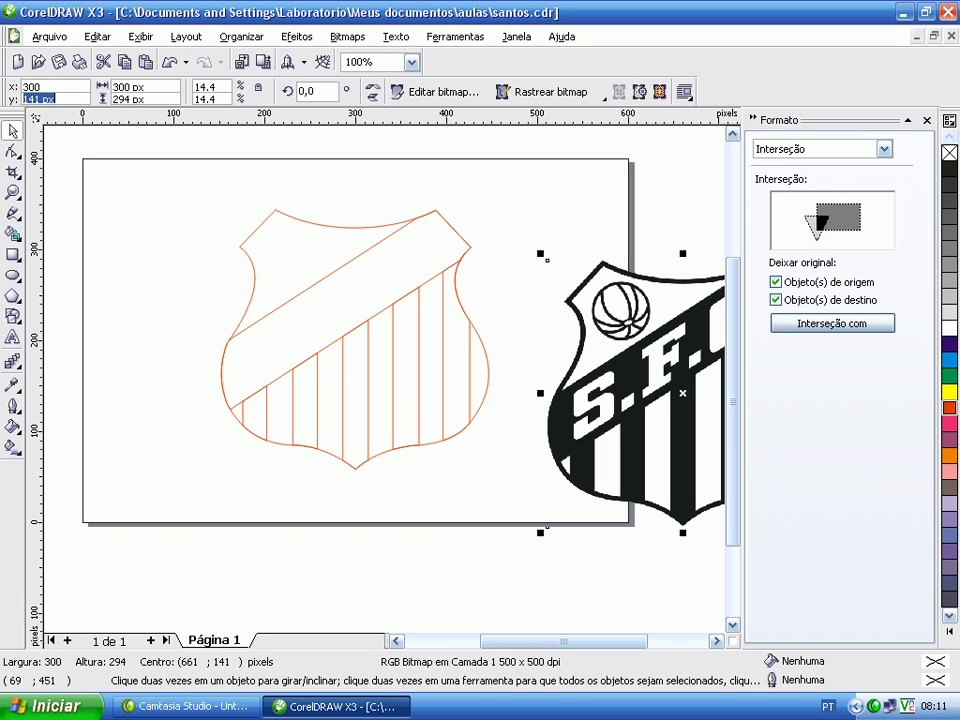
text(200)
key(Return)
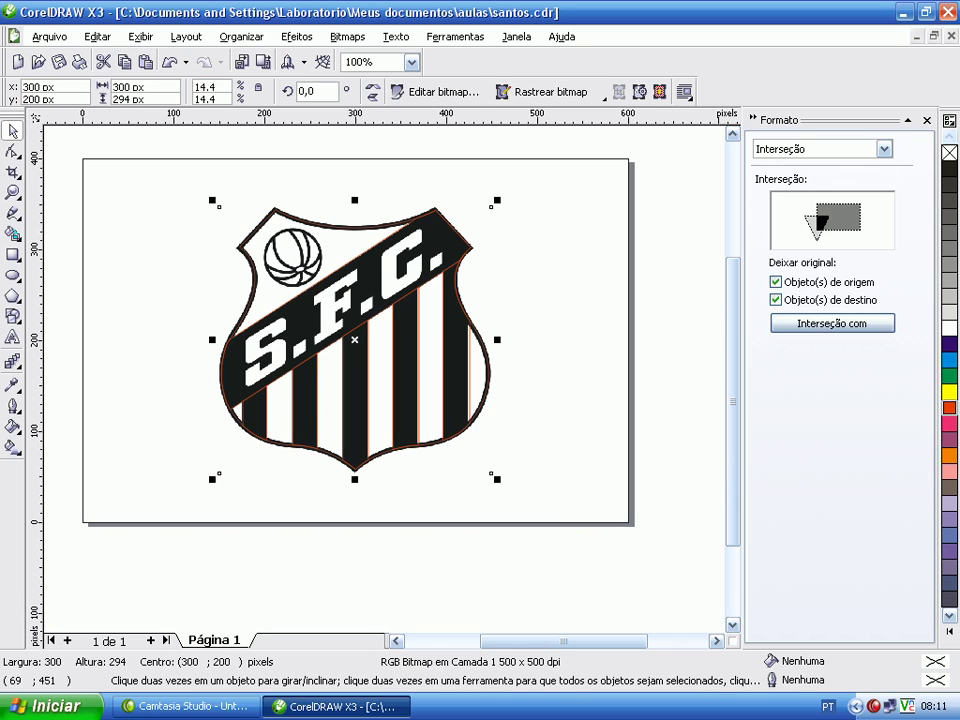
click(195, 232)
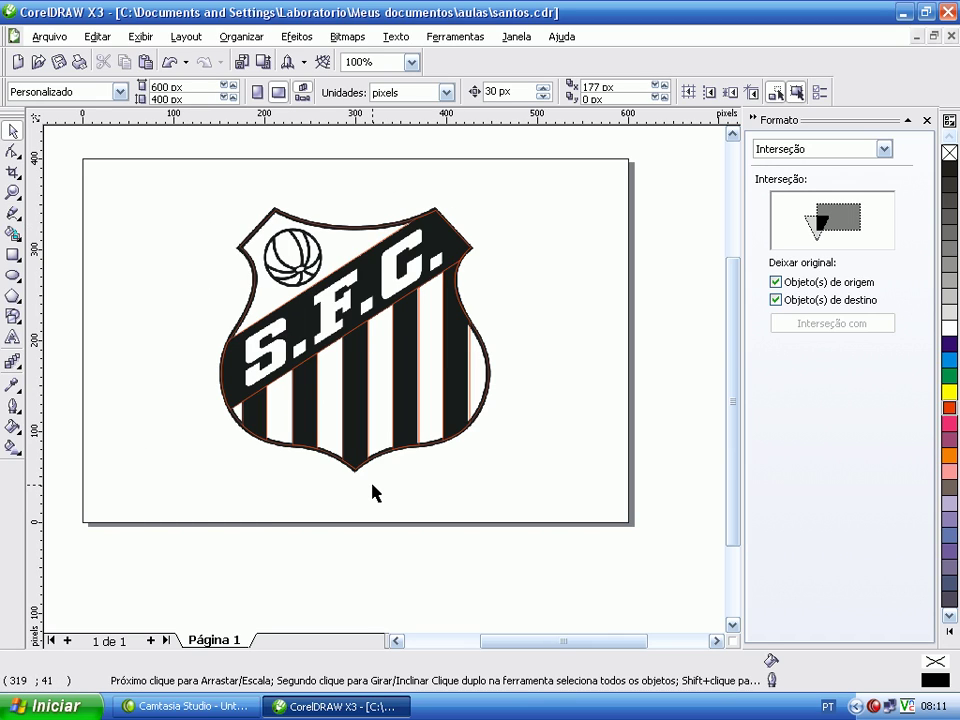